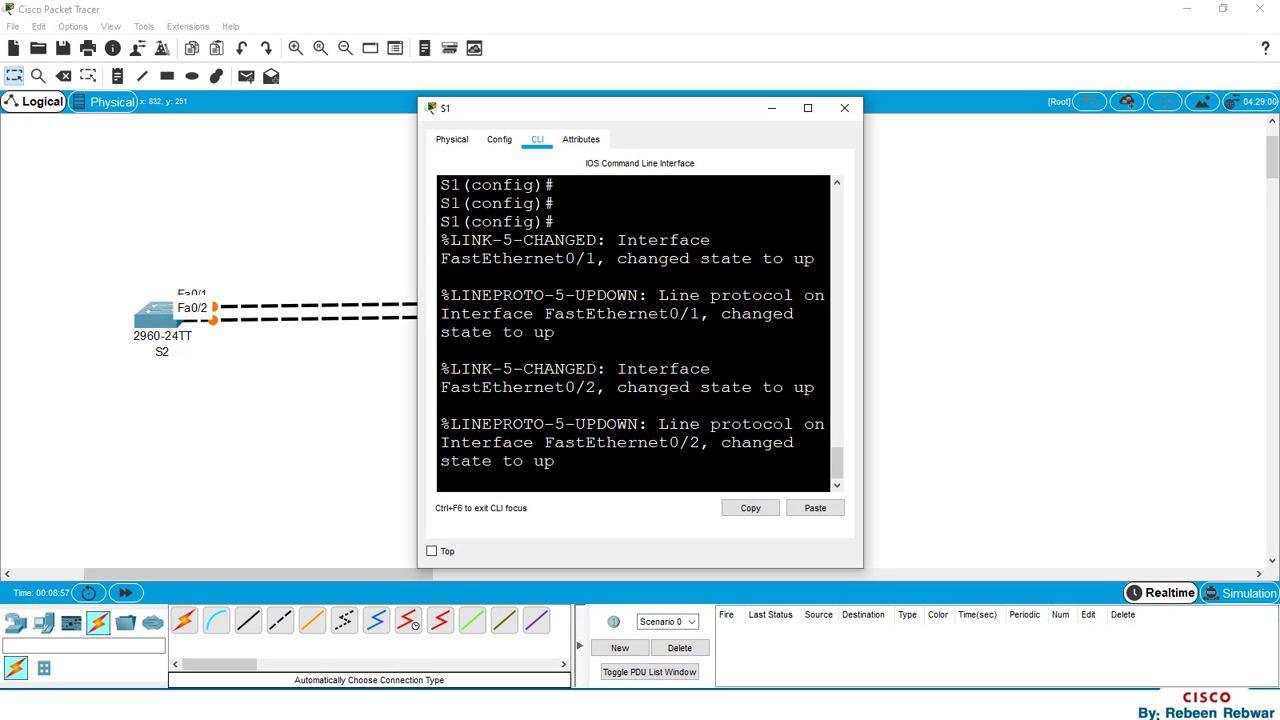
Maximize S1's command-line window and bring up a fresh configuration prompt.
left_click(806, 110)
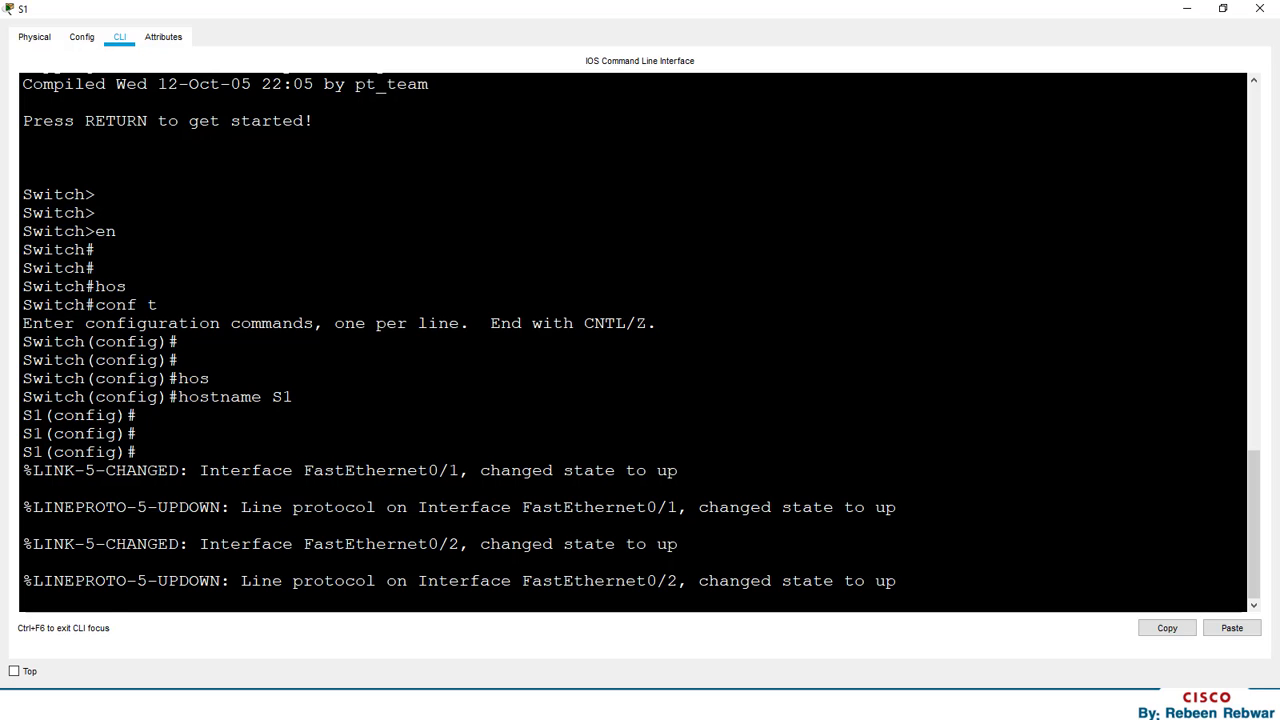
key("Return")
key("Return")
key("Return")
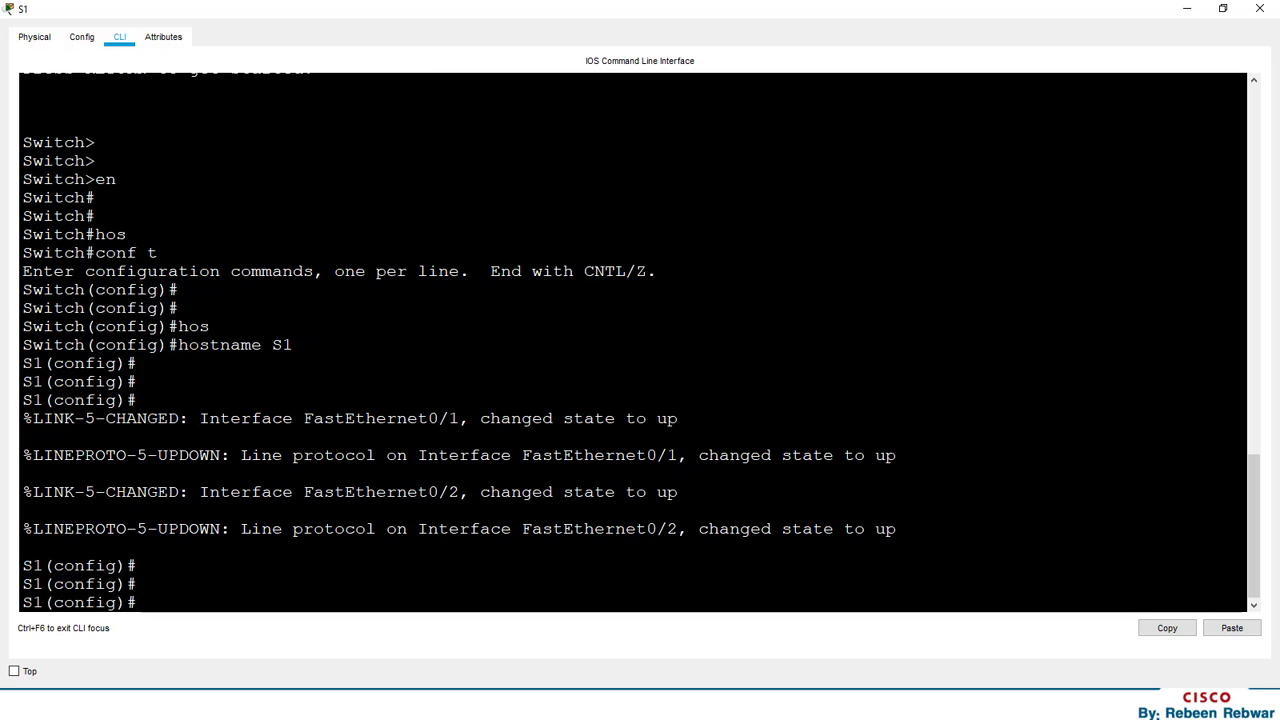
Try to enter global configuration mode on S1 with conf t, and return to an empty prompt.
type("conf t")
key("Return")
key("Return")
key("Return")
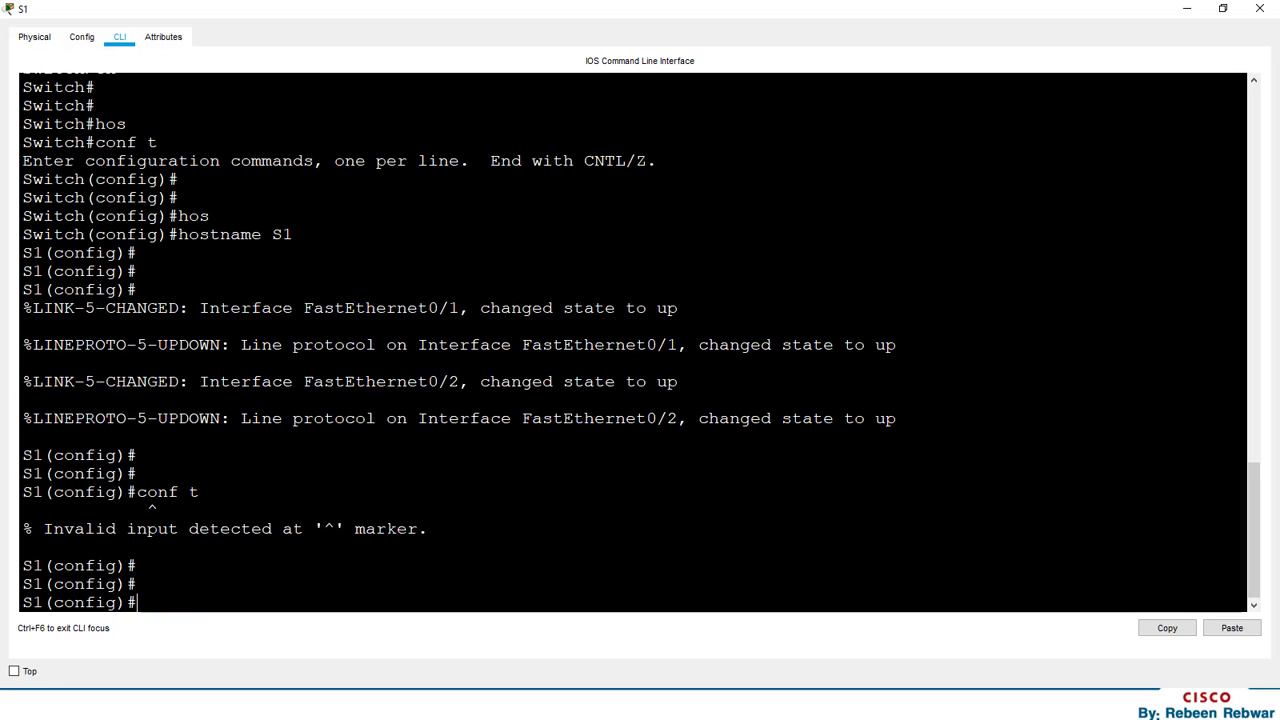
key("Return")
key("Return")
key("Return")
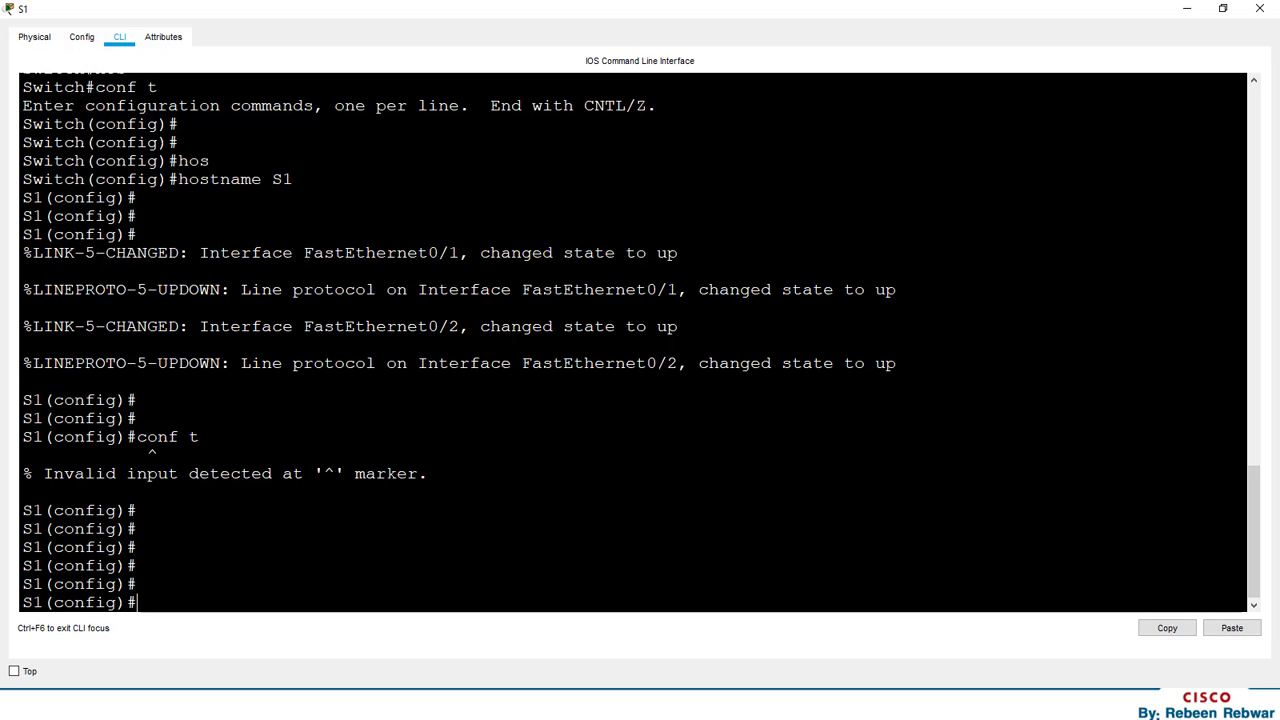
Try to select both FastEthernet ports on S1 with the command interface range f0/1-0/2.
type("int")
key("Tab")
type("fa")
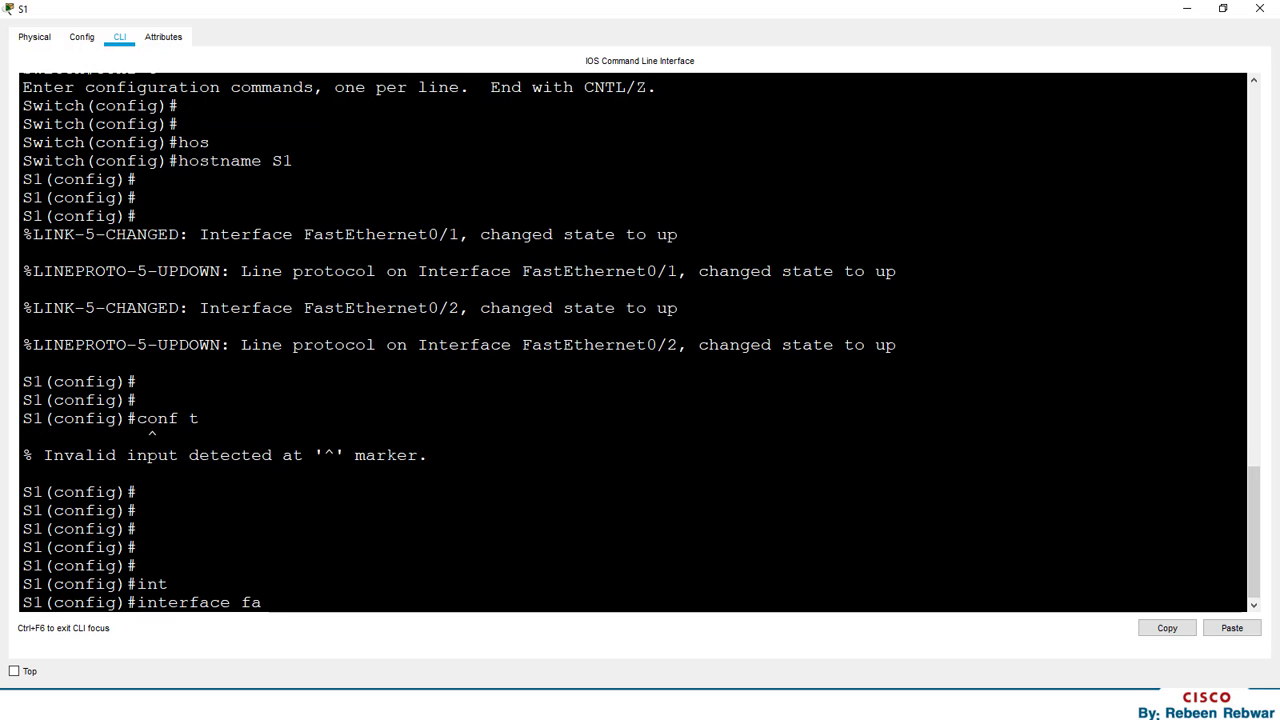
key("Tab")
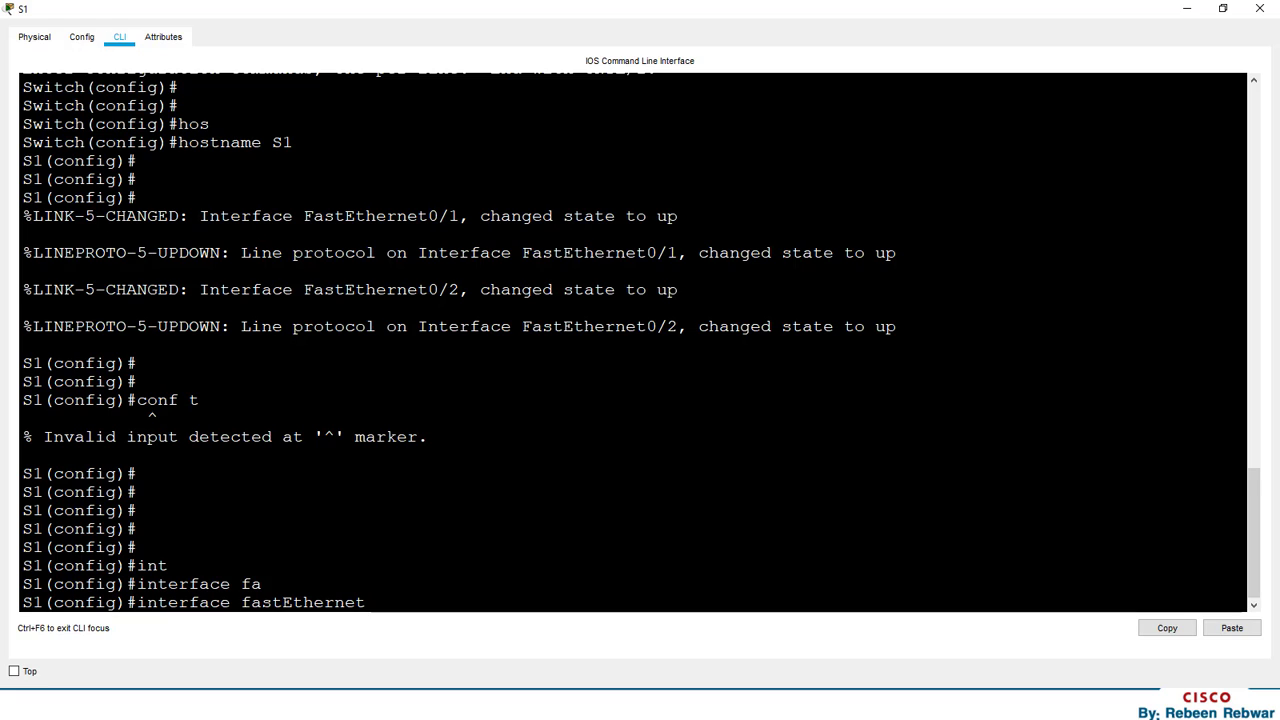
key("BackSpace")
key("BackSpace")
key("BackSpace")
key("BackSpace")
key("BackSpace")
key("BackSpace")
key("BackSpace")
key("BackSpace")
key("BackSpace")
key("BackSpace")
key("BackSpace")
key("BackSpace")
key("BackSpace")
type("ran")
key("Tab")
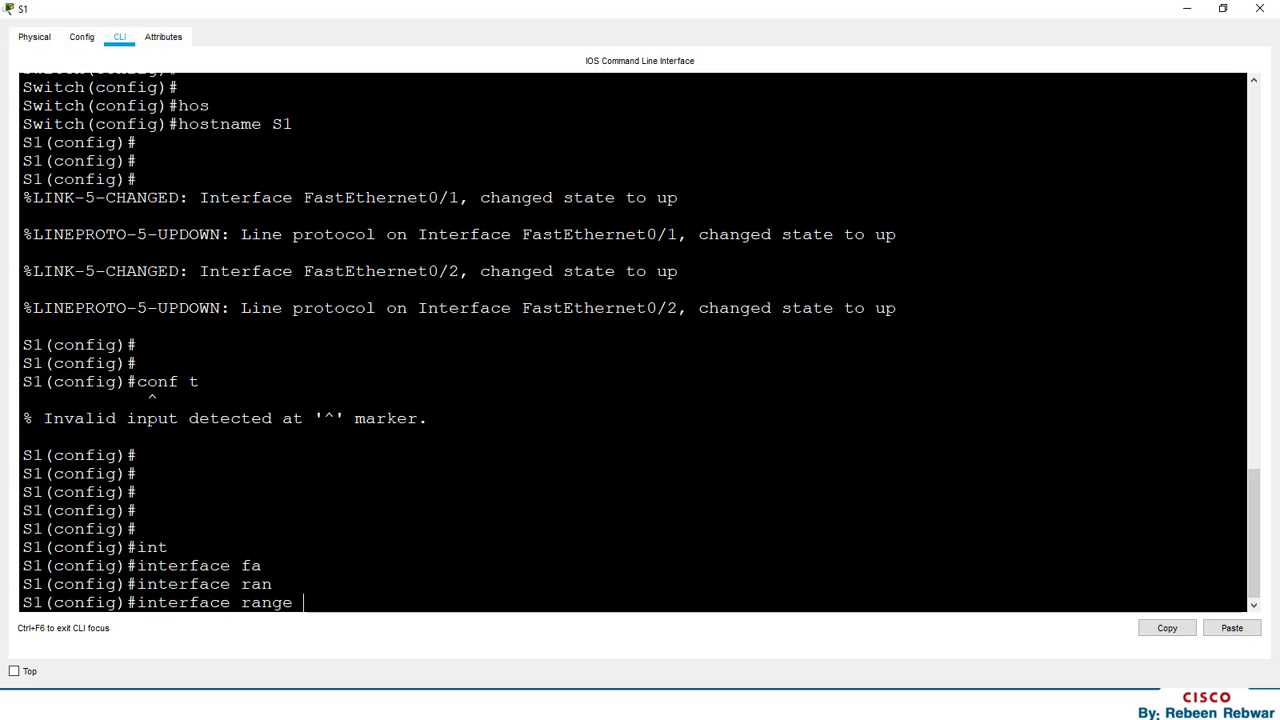
type("f")
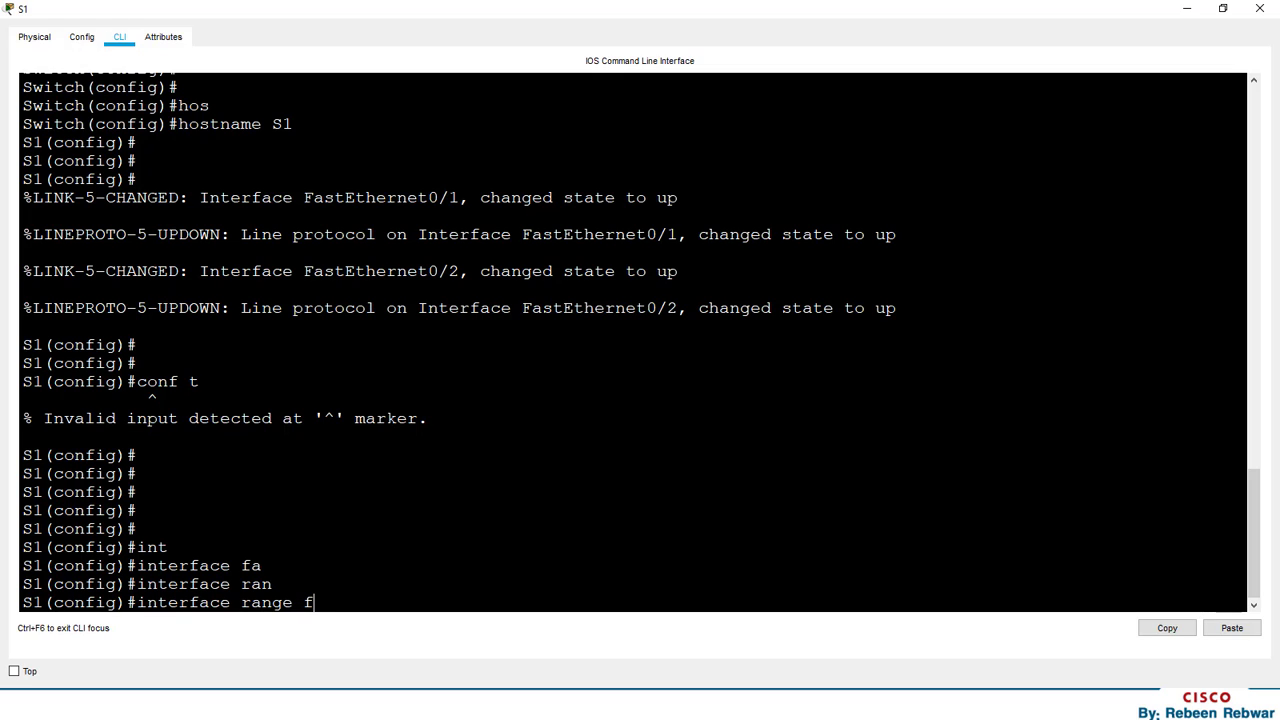
type("/")
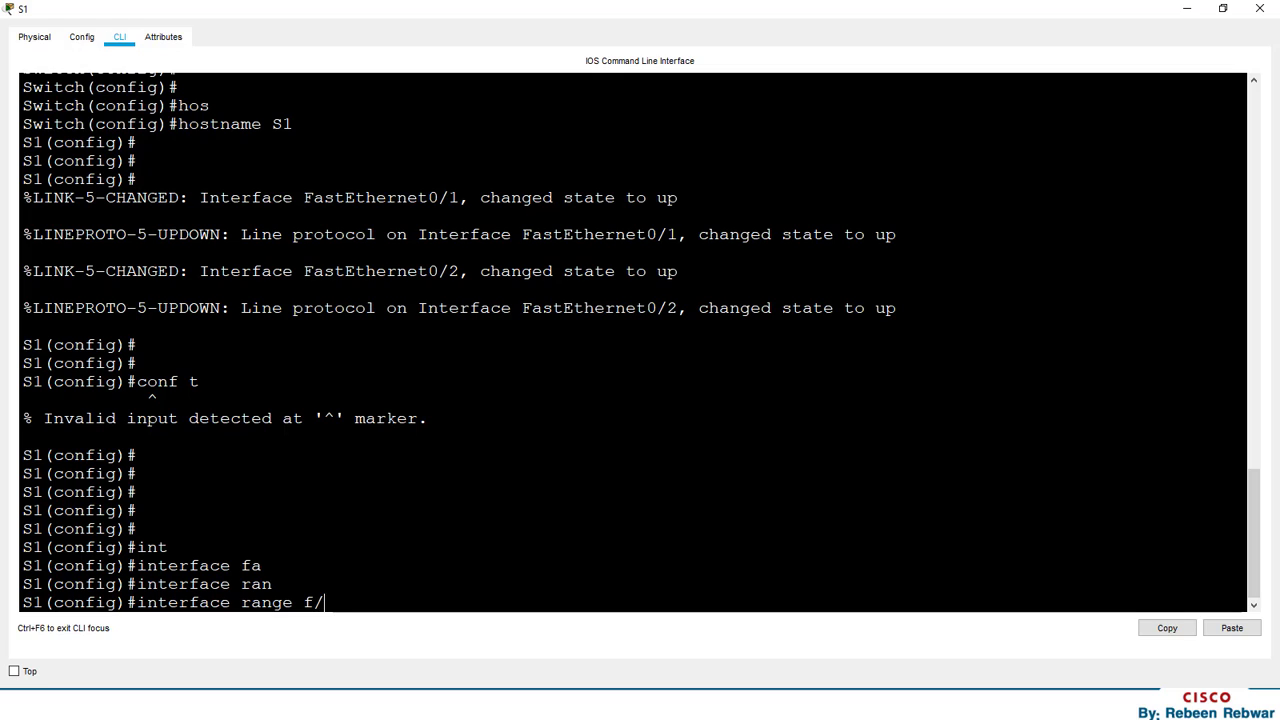
key("BackSpace")
type("0/1-0/2")
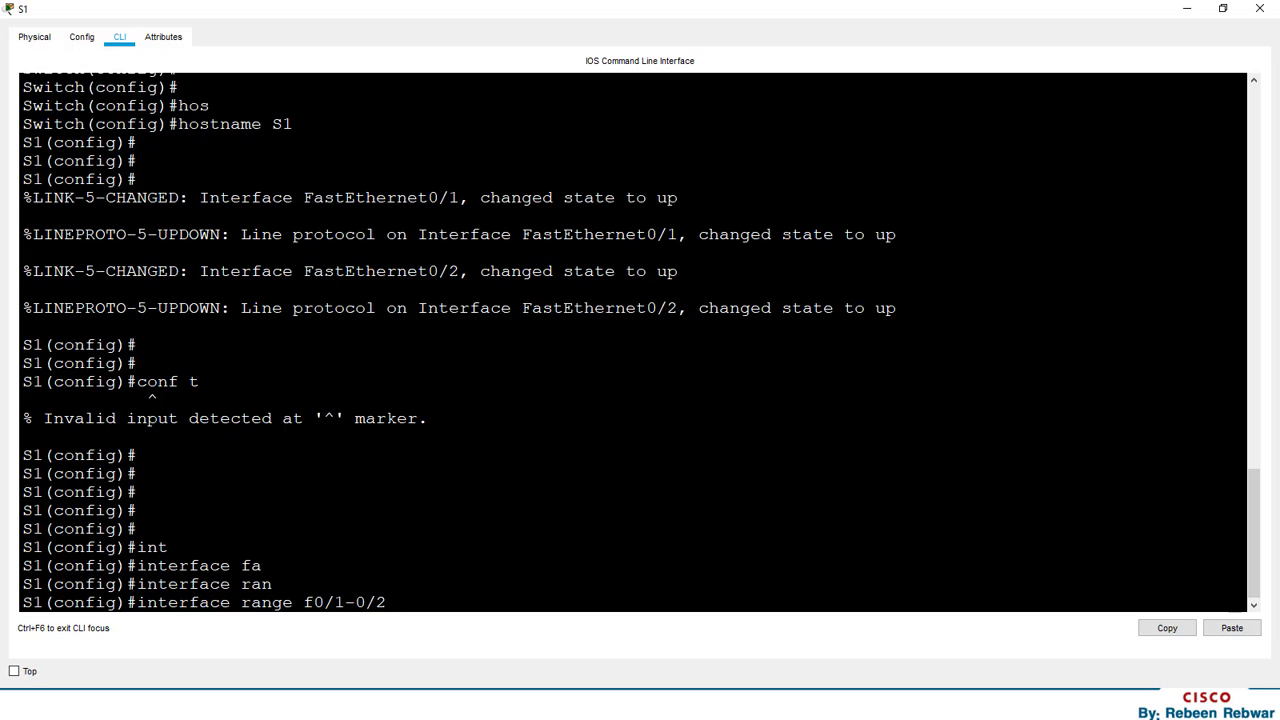
key("Return")
Recall the last command and correct it to interface range f0/1-2 to enter range configuration mode.
key("Up")
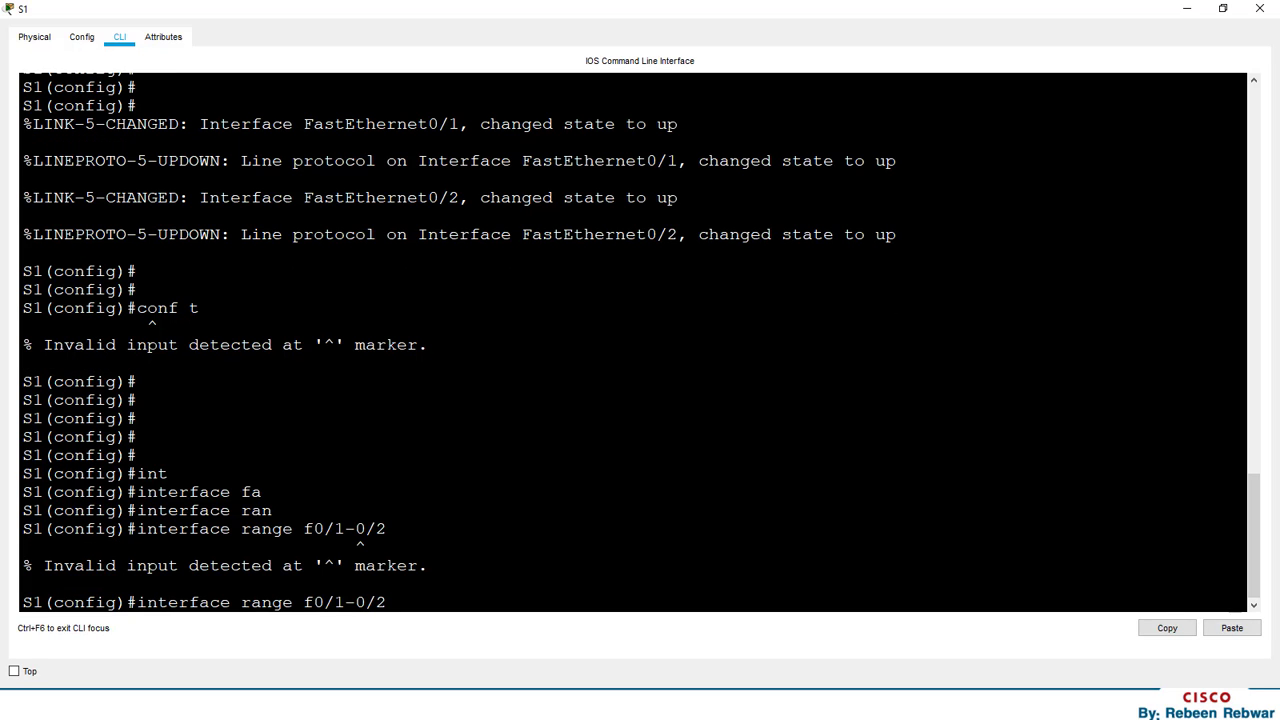
key("Left")
key("BackSpace")
key("BackSpace")
key("Return")
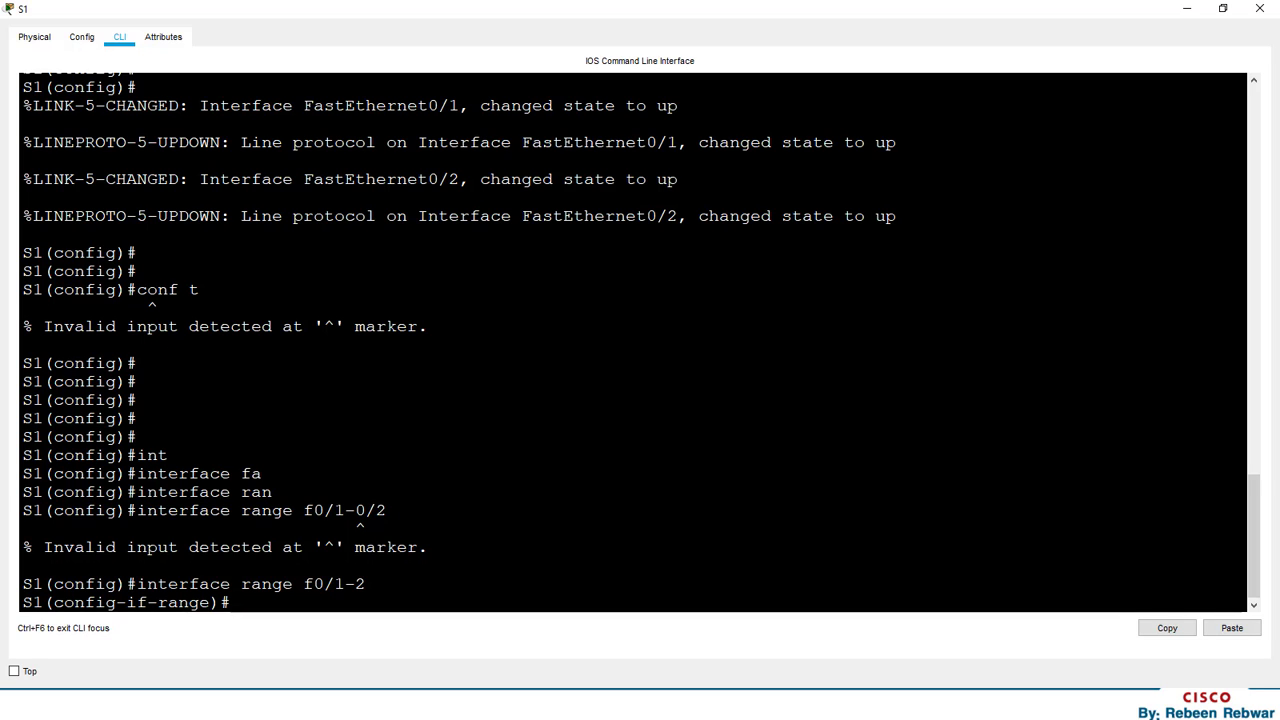
key("Return")
key("Return")
key("Return")
key("Return")
key("Return")
key("Return")
key("Return")
key("Return")
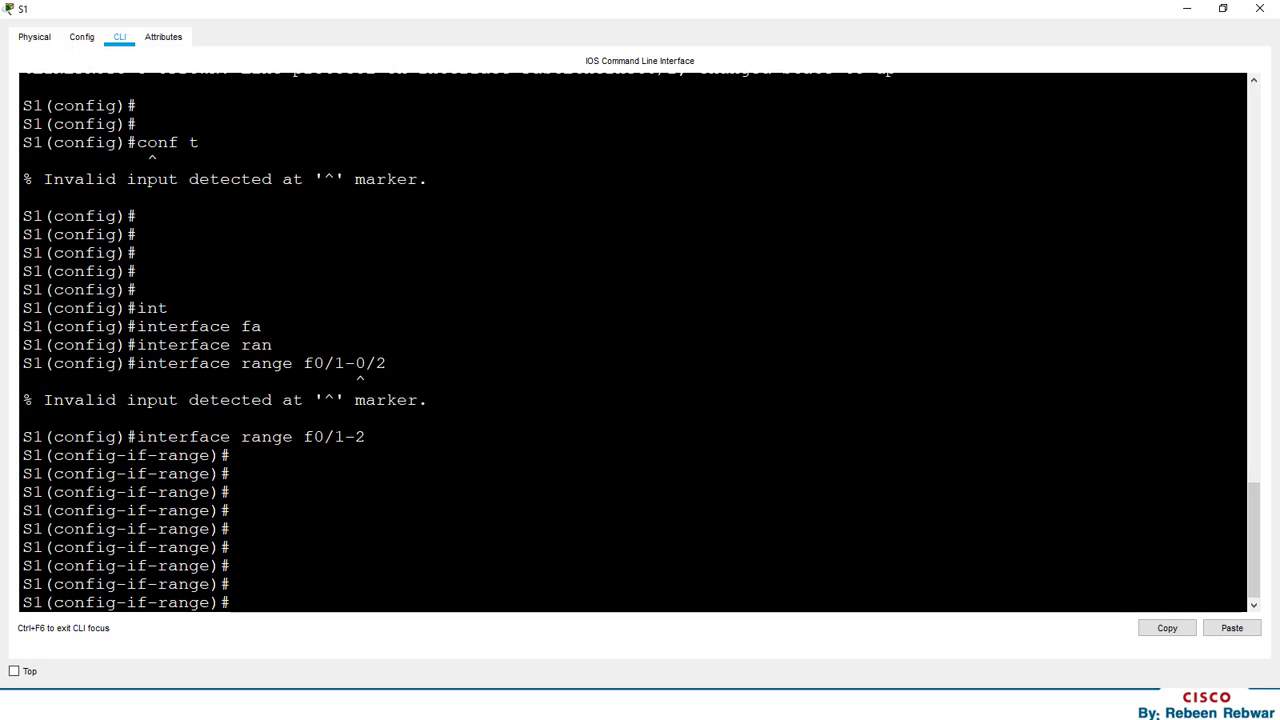
Discard the partly entered channel command and list the commands available in interface range configuration mode.
type("chan")
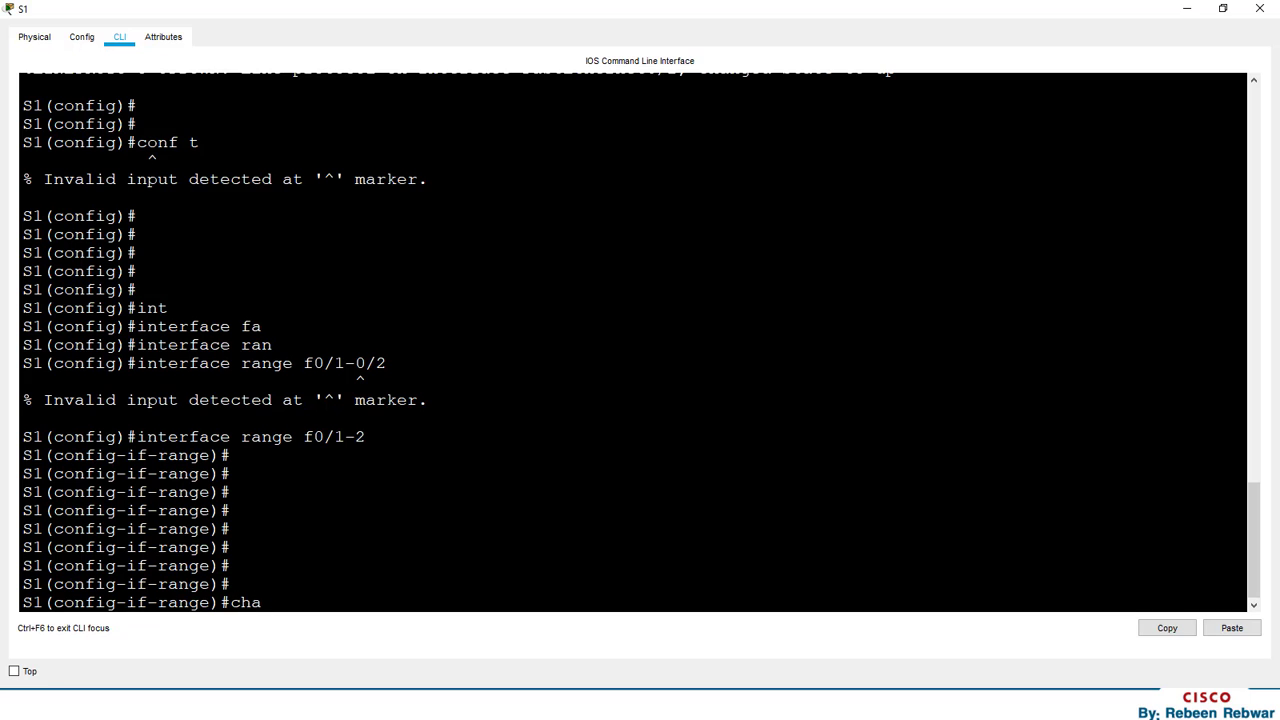
key("Tab")
type("n")
key("Tab")
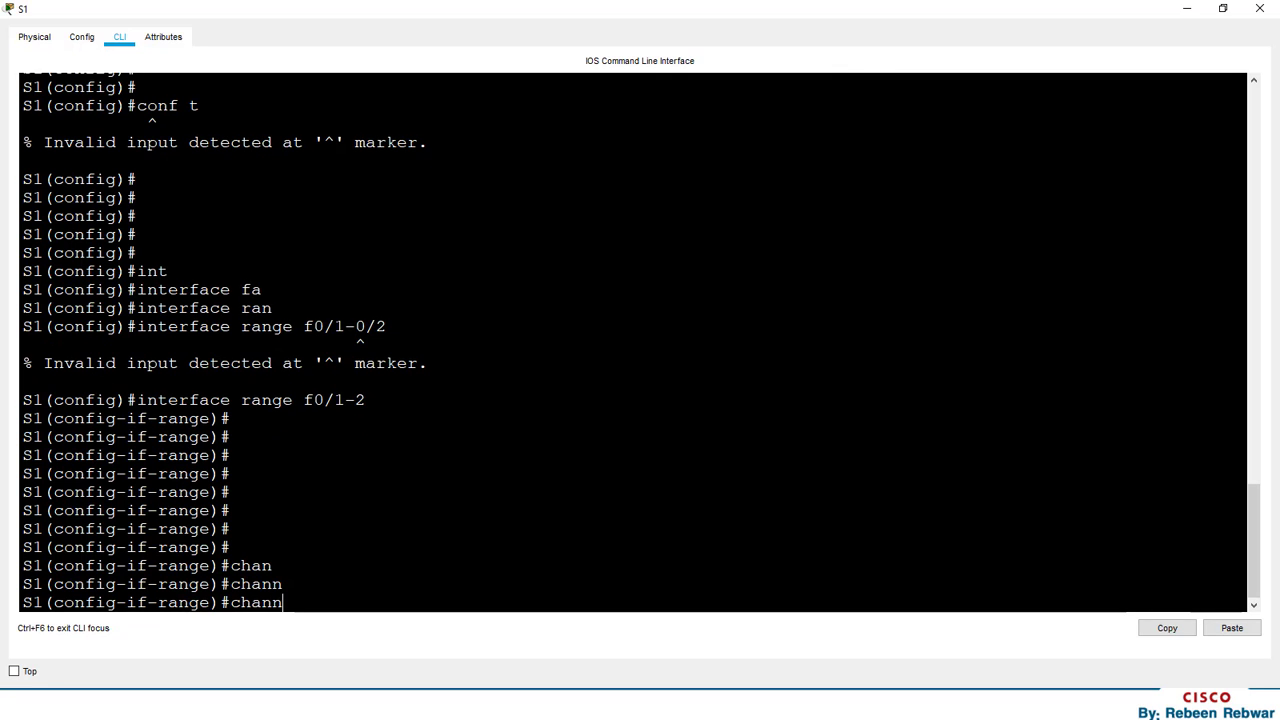
key("BackSpace")
key("BackSpace")
key("BackSpace")
key("BackSpace")
key("BackSpace")
type("?")
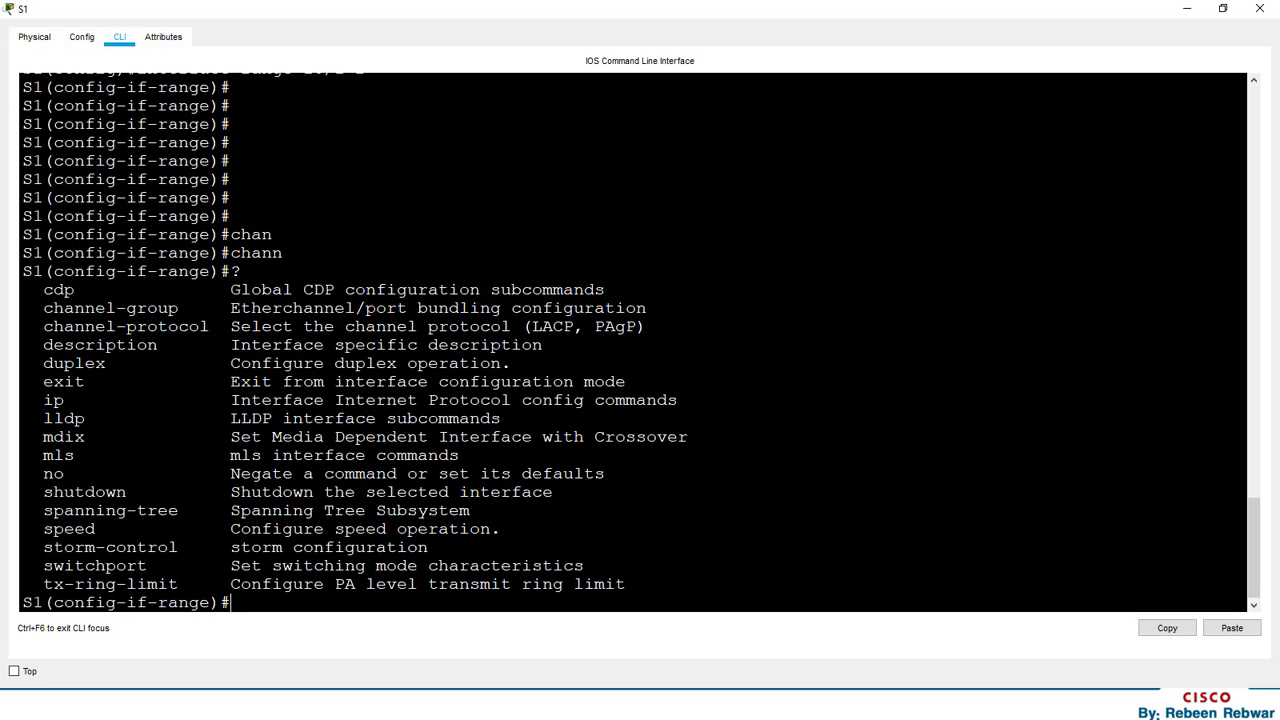
Build the command channel-group 1 mode, using context help to look up its group number and mode options.
type("channe")
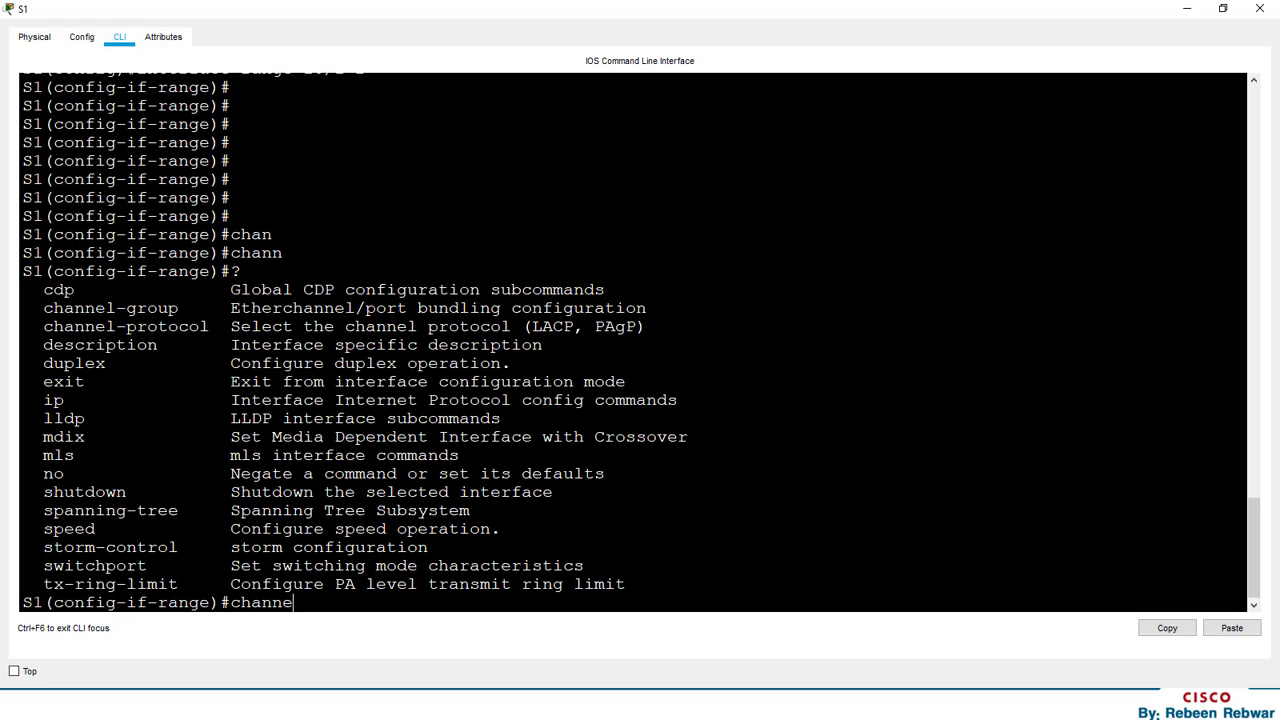
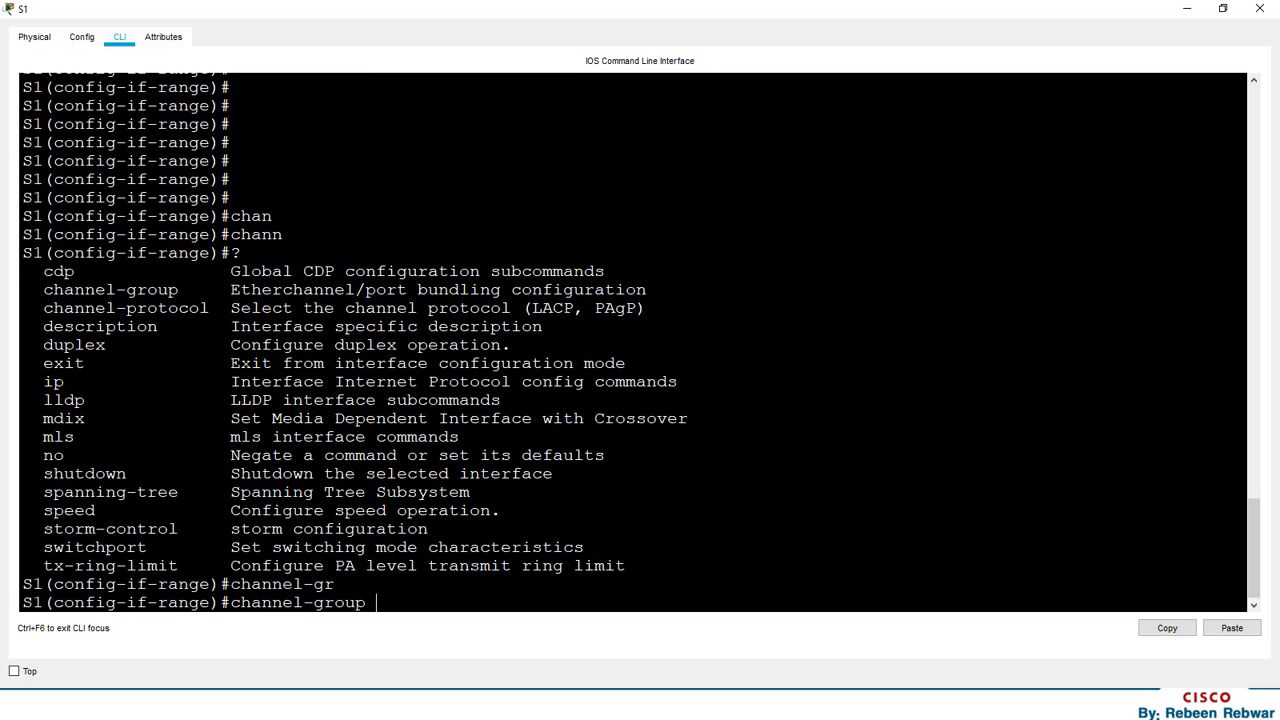
type("?")
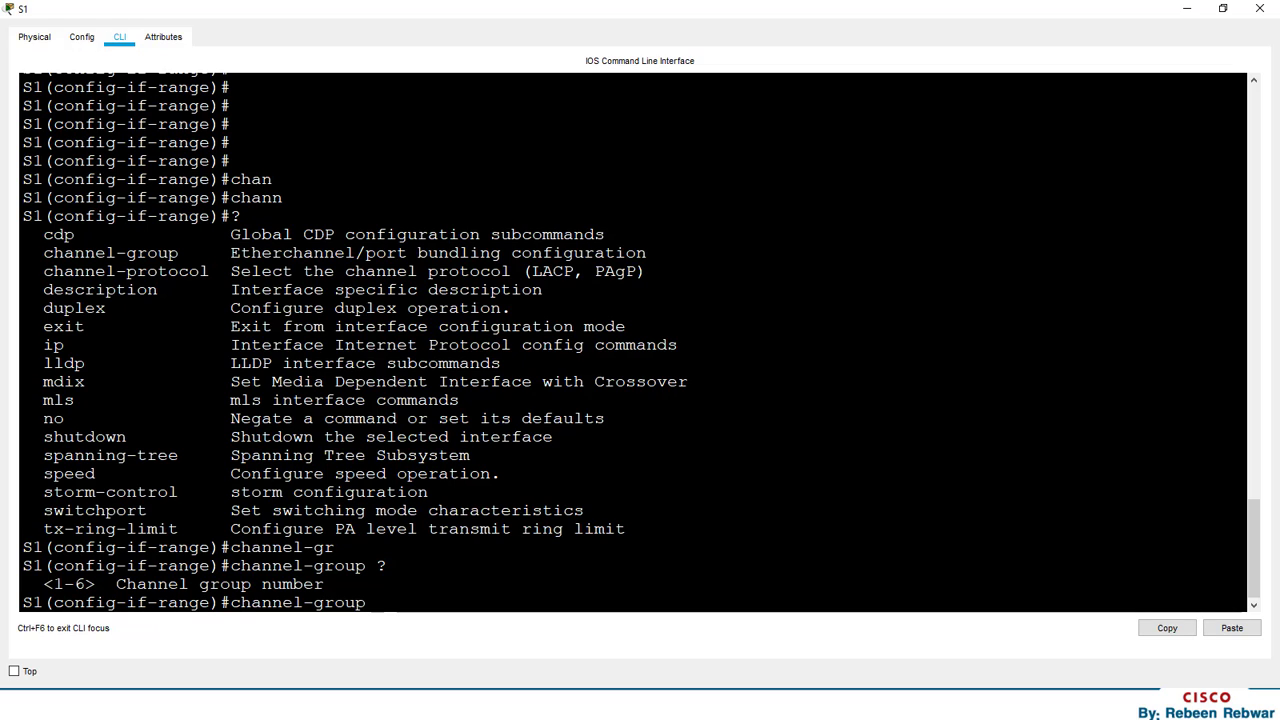
type("1 ?")
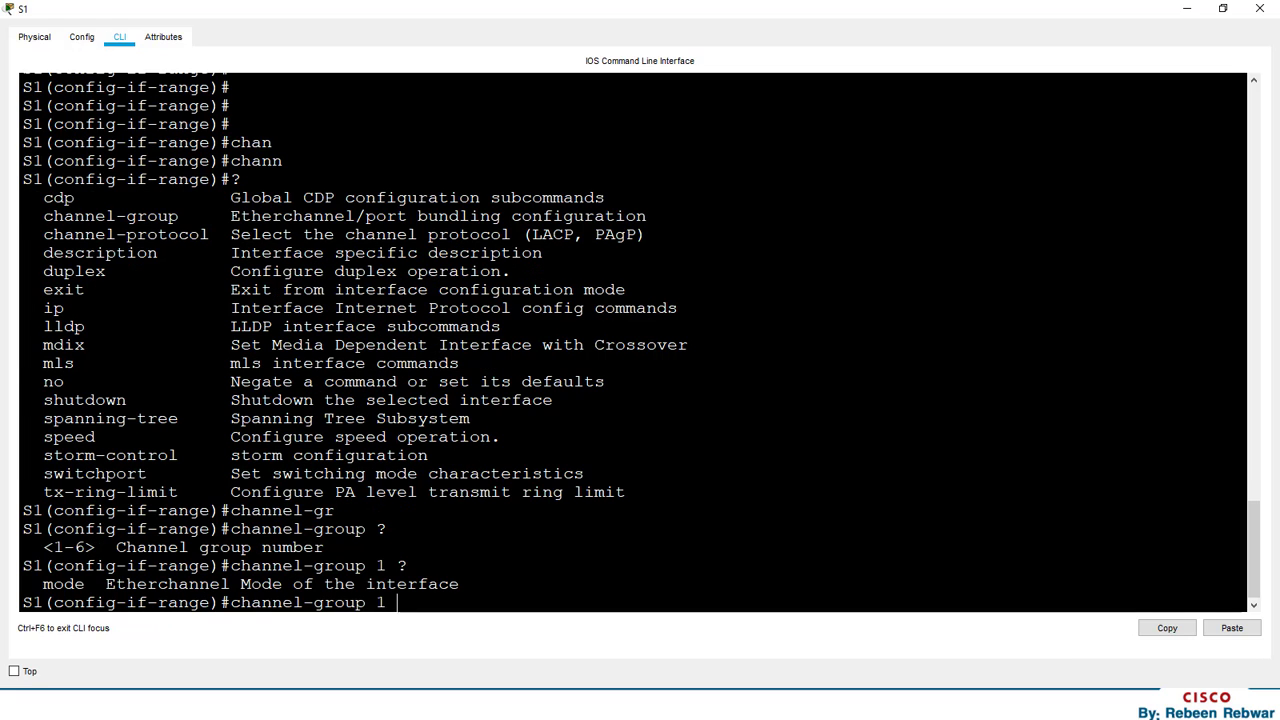
type("mode")
key("Tab")
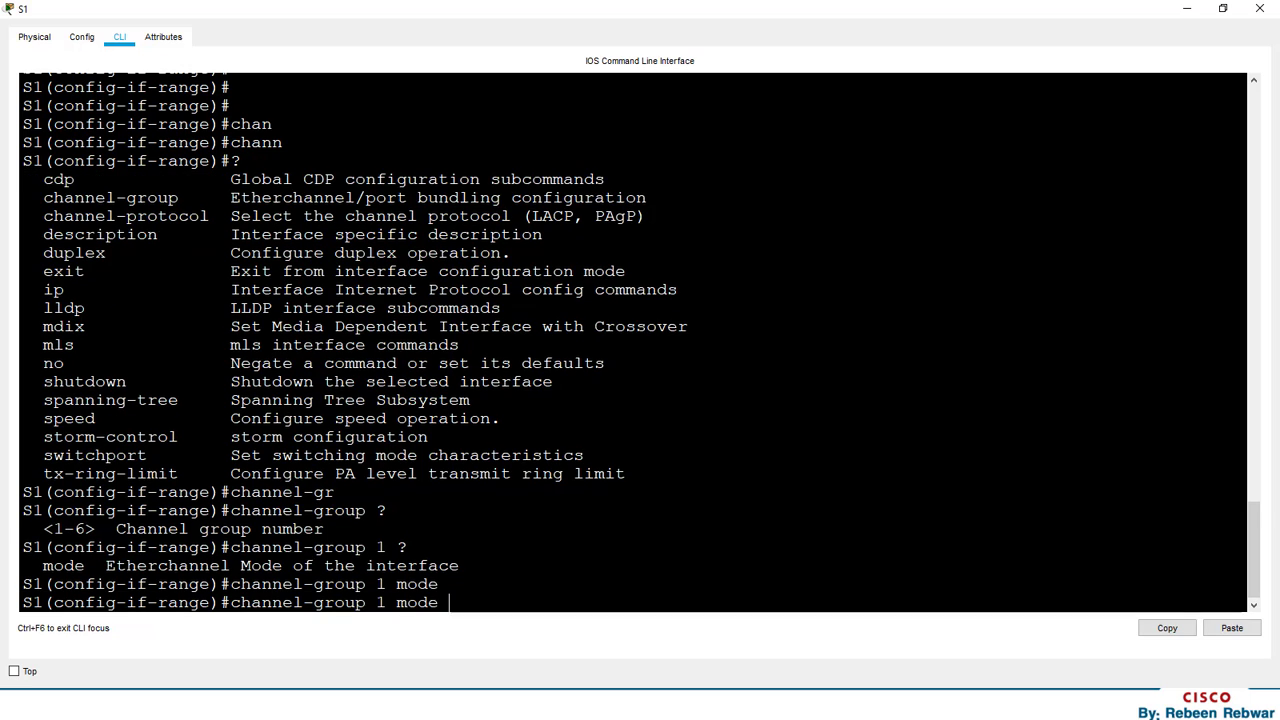
type("?")
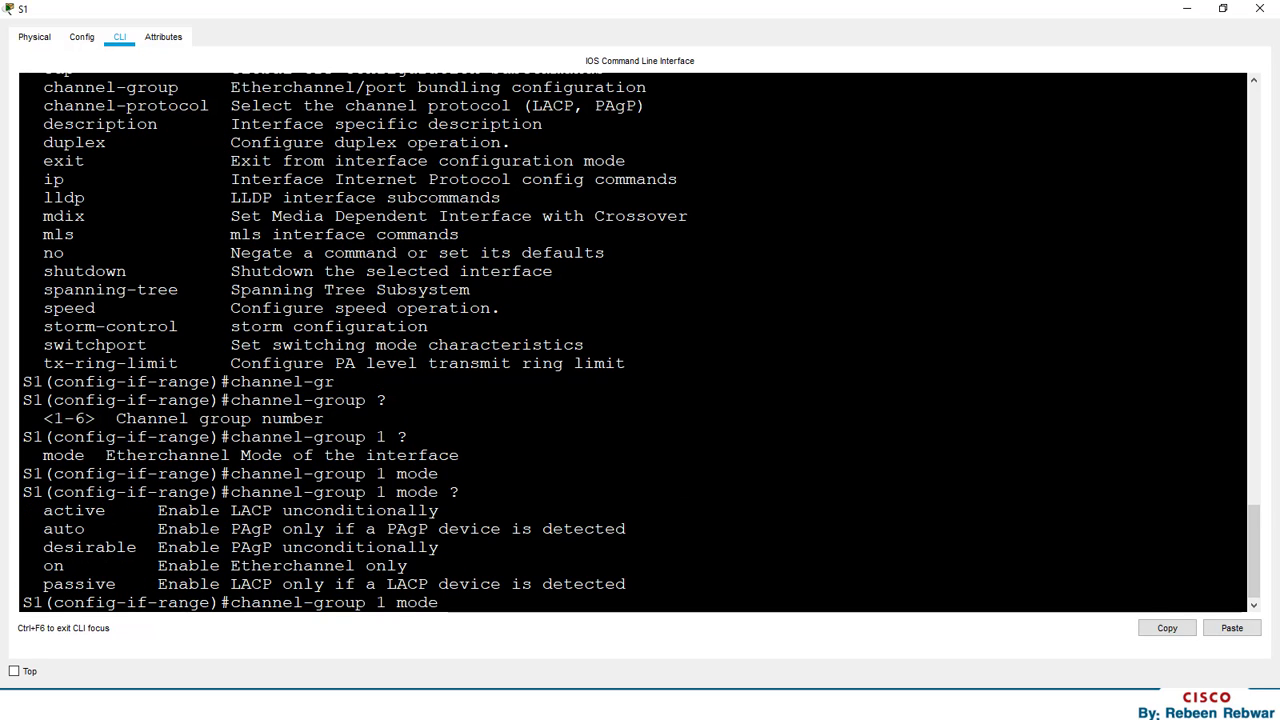
Complete the channel-group 1 command with the mode active, without running it yet.
type("ac")
left_click_drag(282, 566, 44, 566)
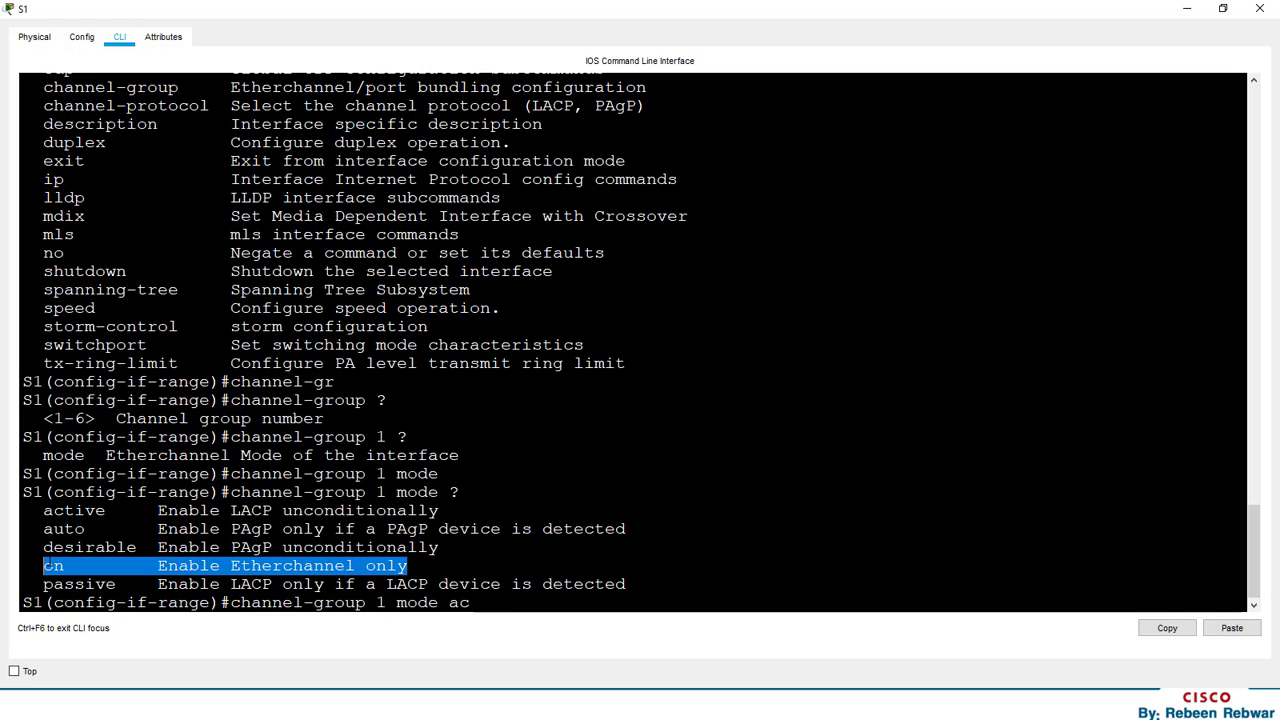
left_click(434, 613)
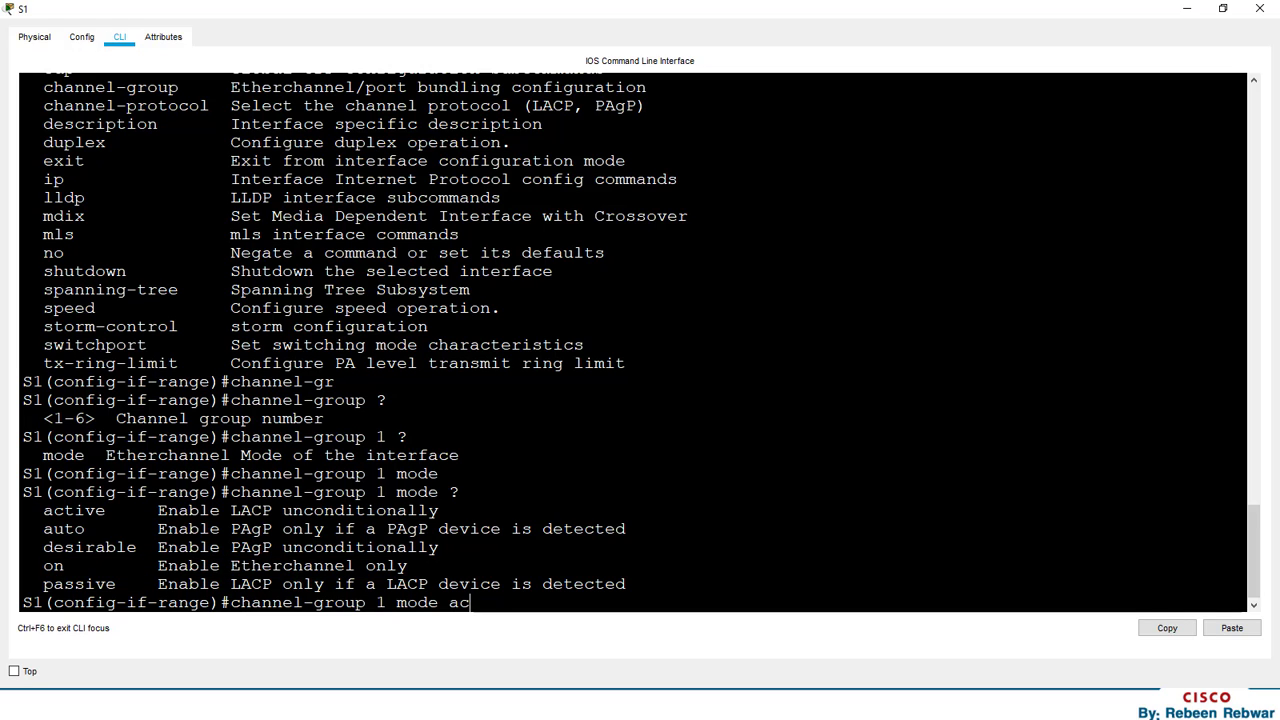
key("Tab")
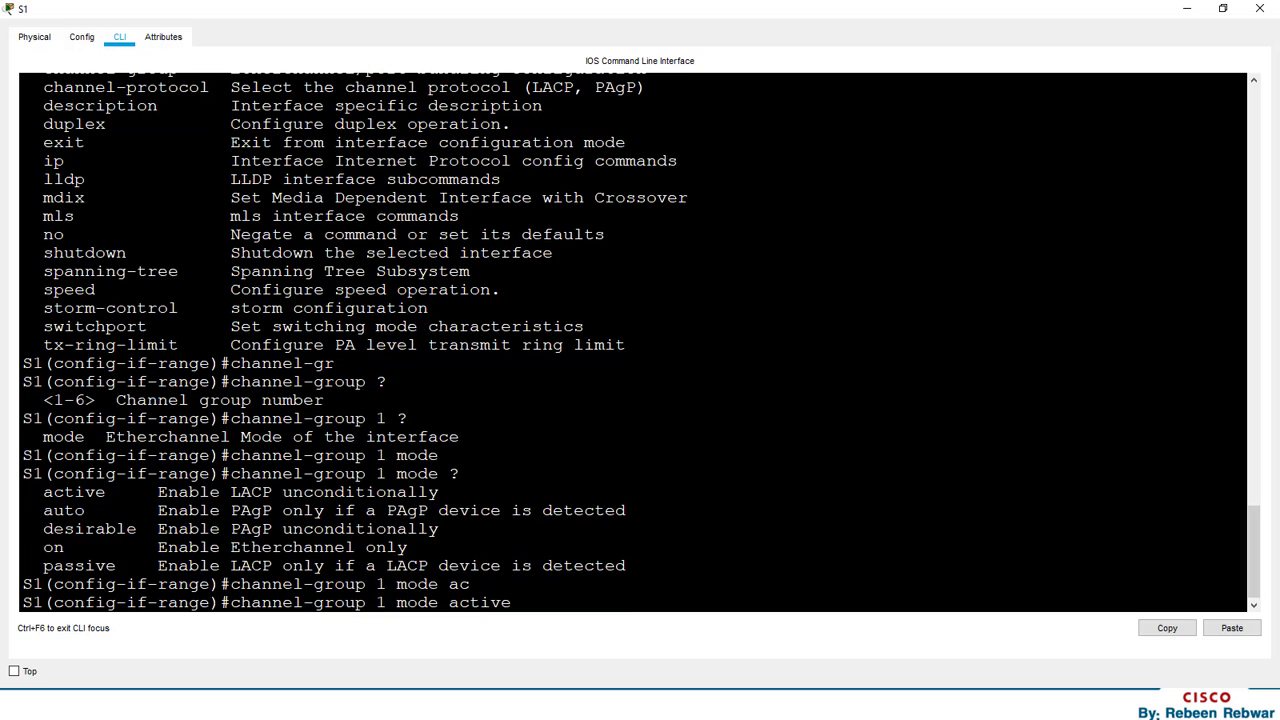
Examine the descriptions of the active, on and desirable EtherChannel modes in the help list.
left_click_drag(440, 492, 43, 492)
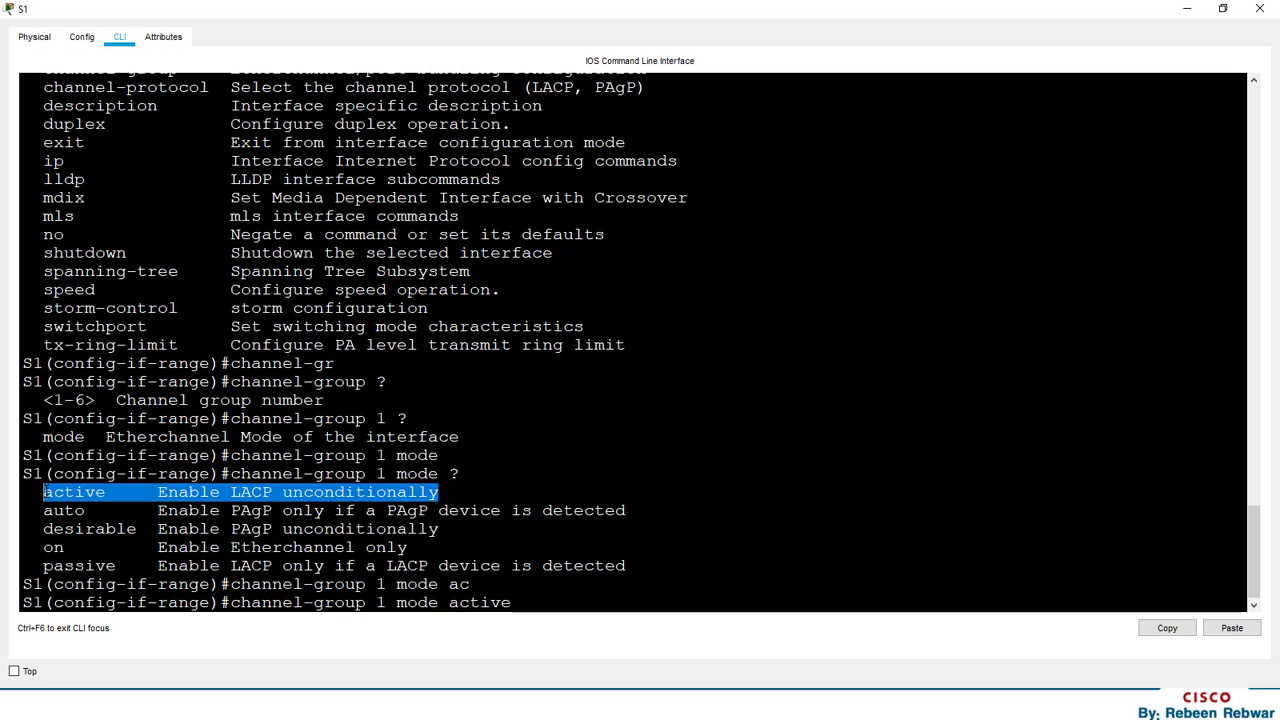
left_click_drag(408, 547, 34, 548)
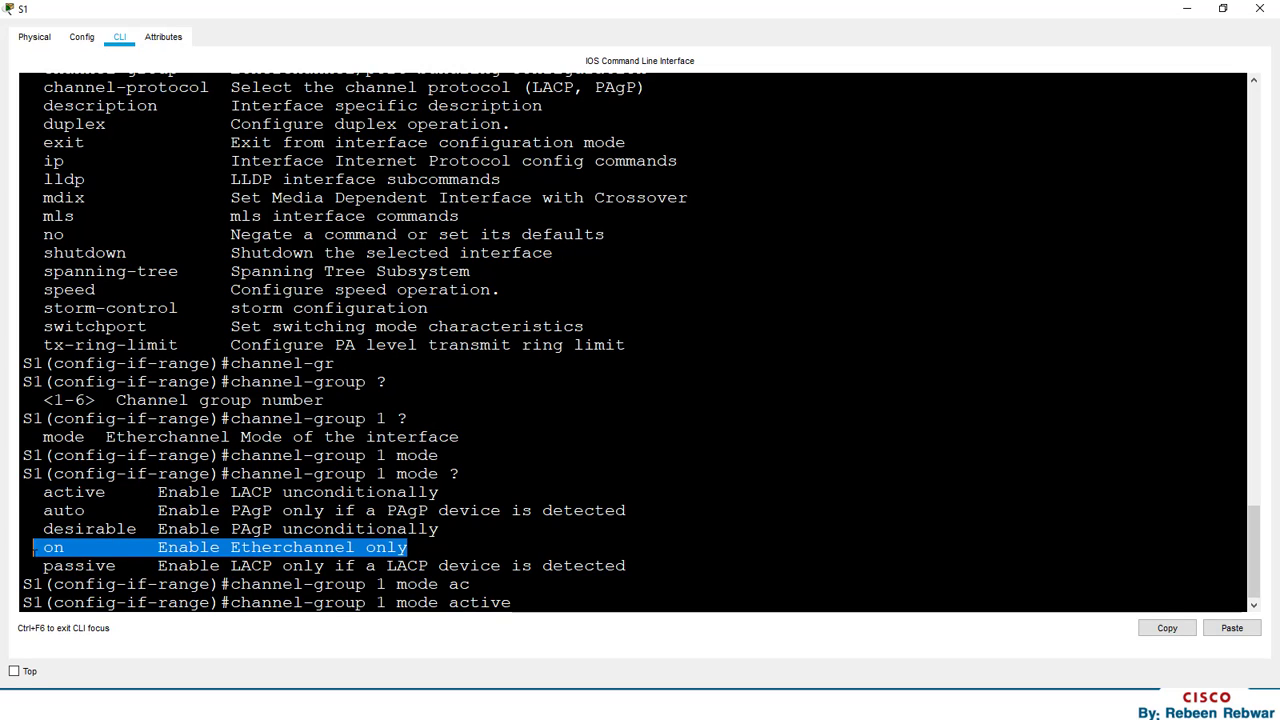
left_click_drag(448, 510, 43, 529)
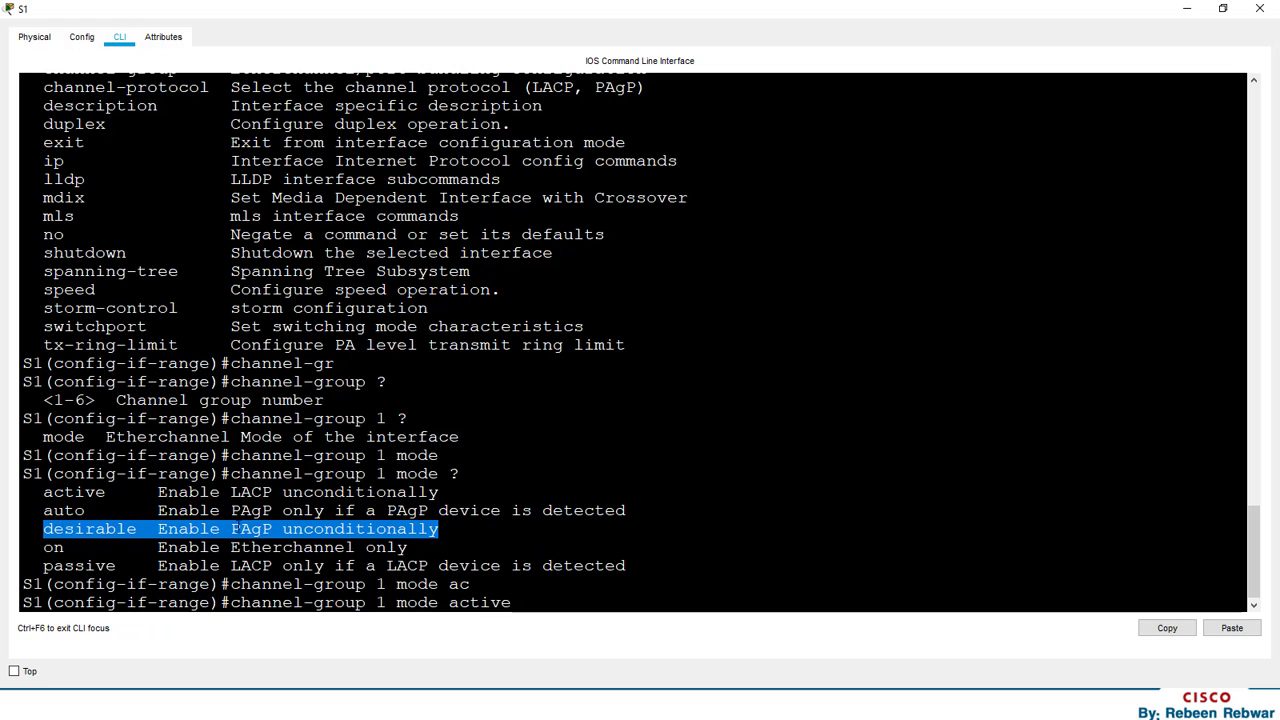
left_click(242, 525)
double_click(250, 528)
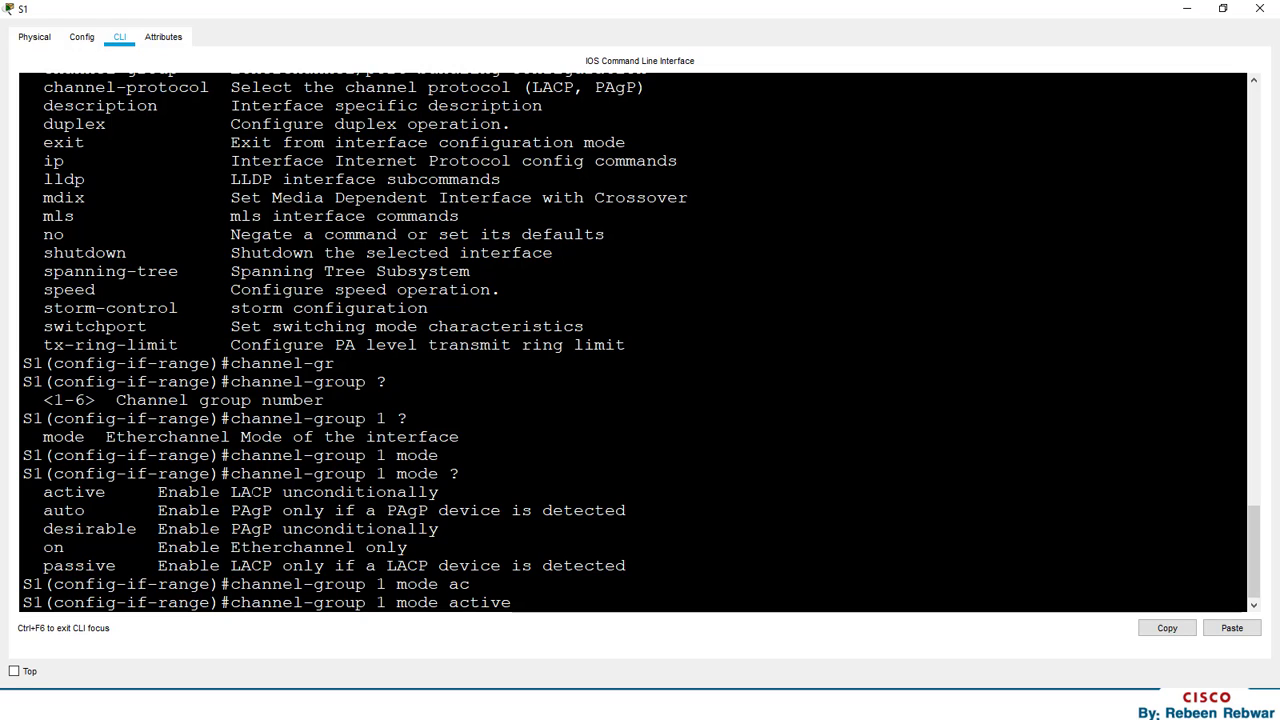
double_click(262, 493)
left_click_drag(262, 493, 43, 493)
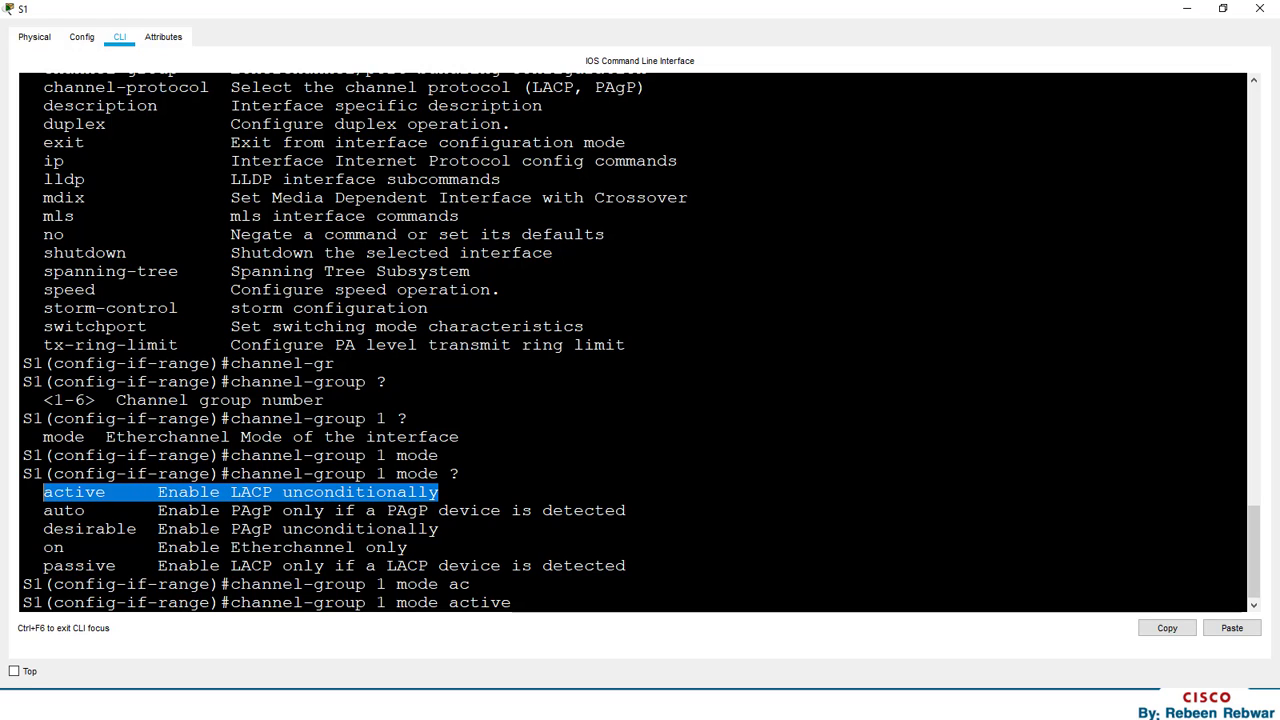
left_click(43, 493)
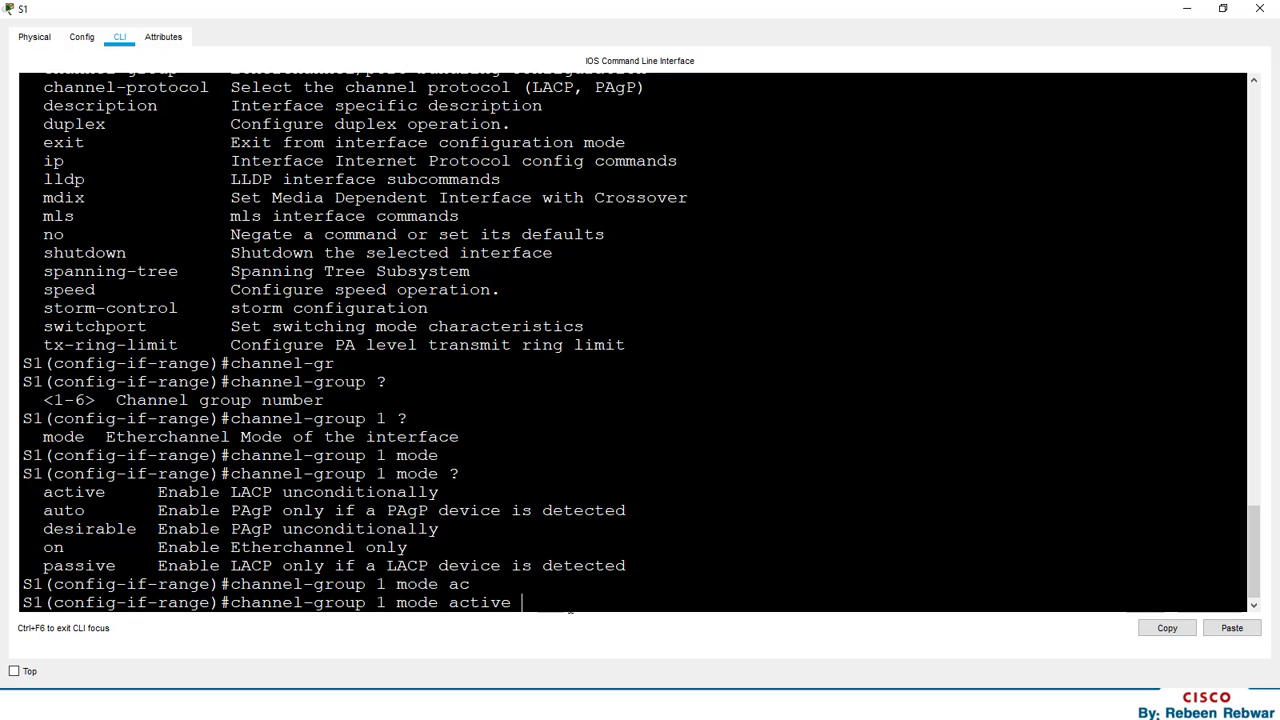
Run channel-group 1 mode active on S1's ports f0/1-2 and return to the prompt.
key("Return")
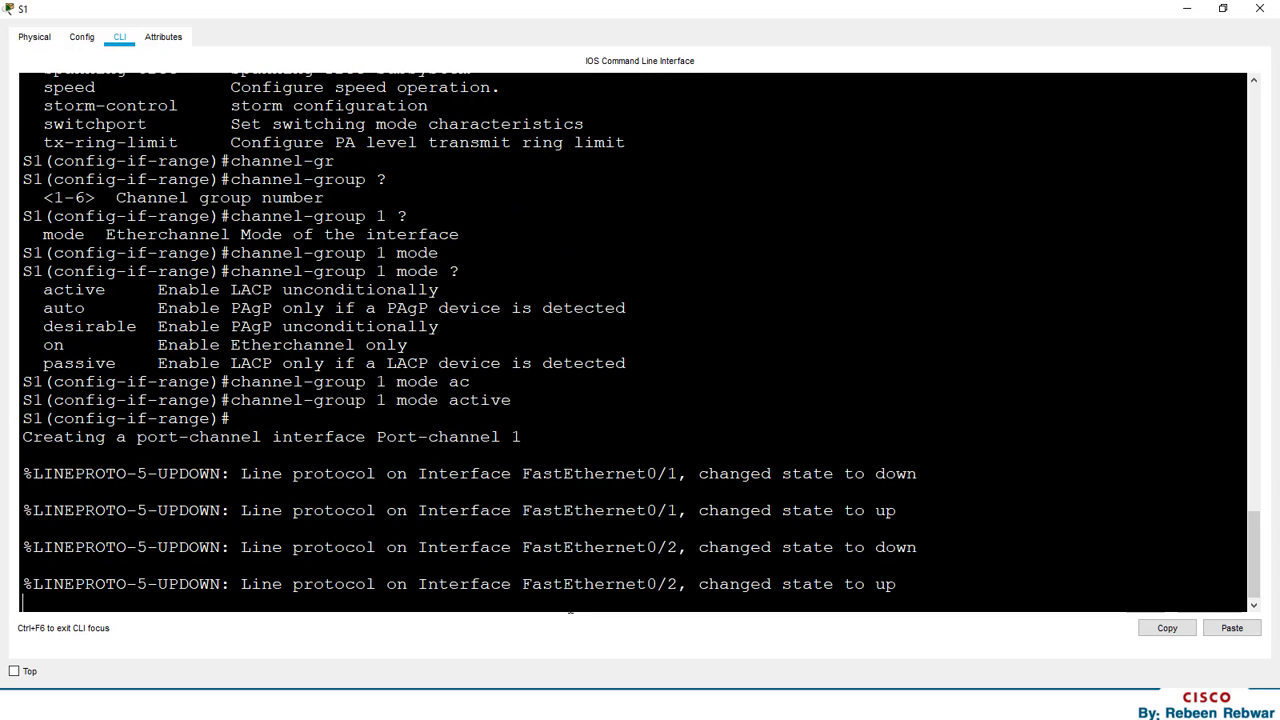
key("Return")
key("Return")
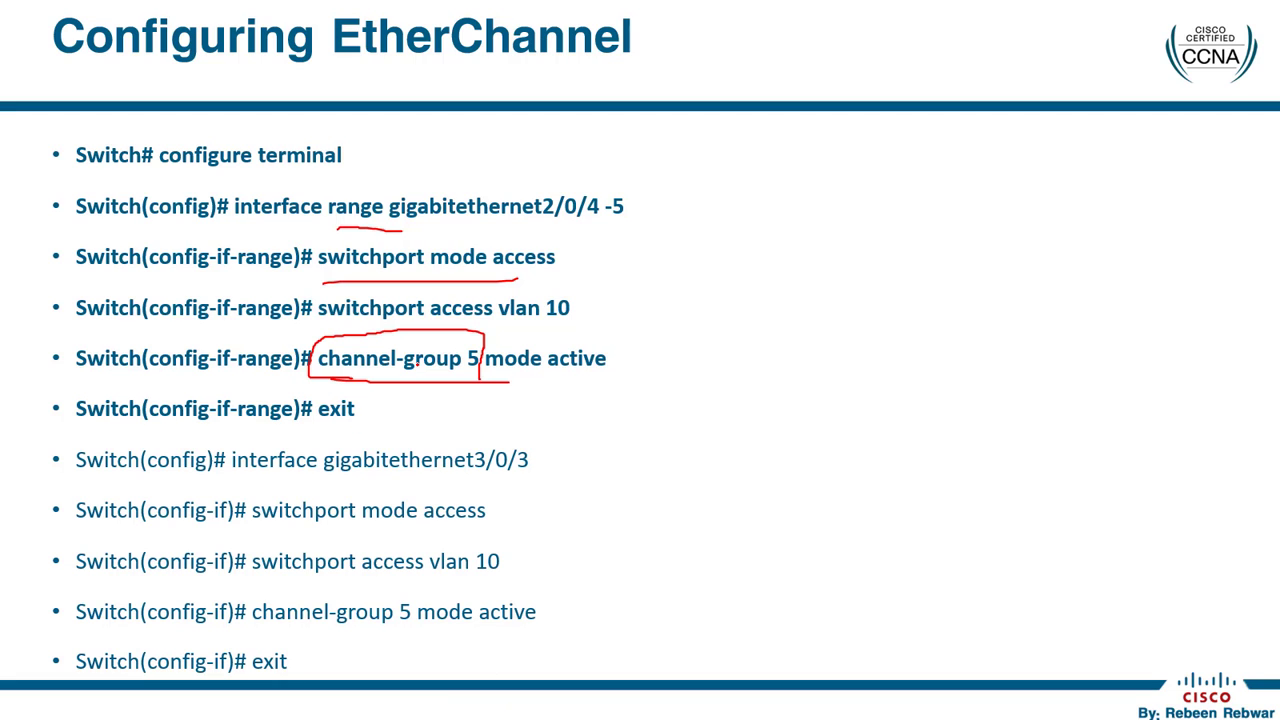
Switch from the slides back to Cisco Packet Tracer and open the command-line interface of switch S2.
key("alt+Tab")
key("Tab")
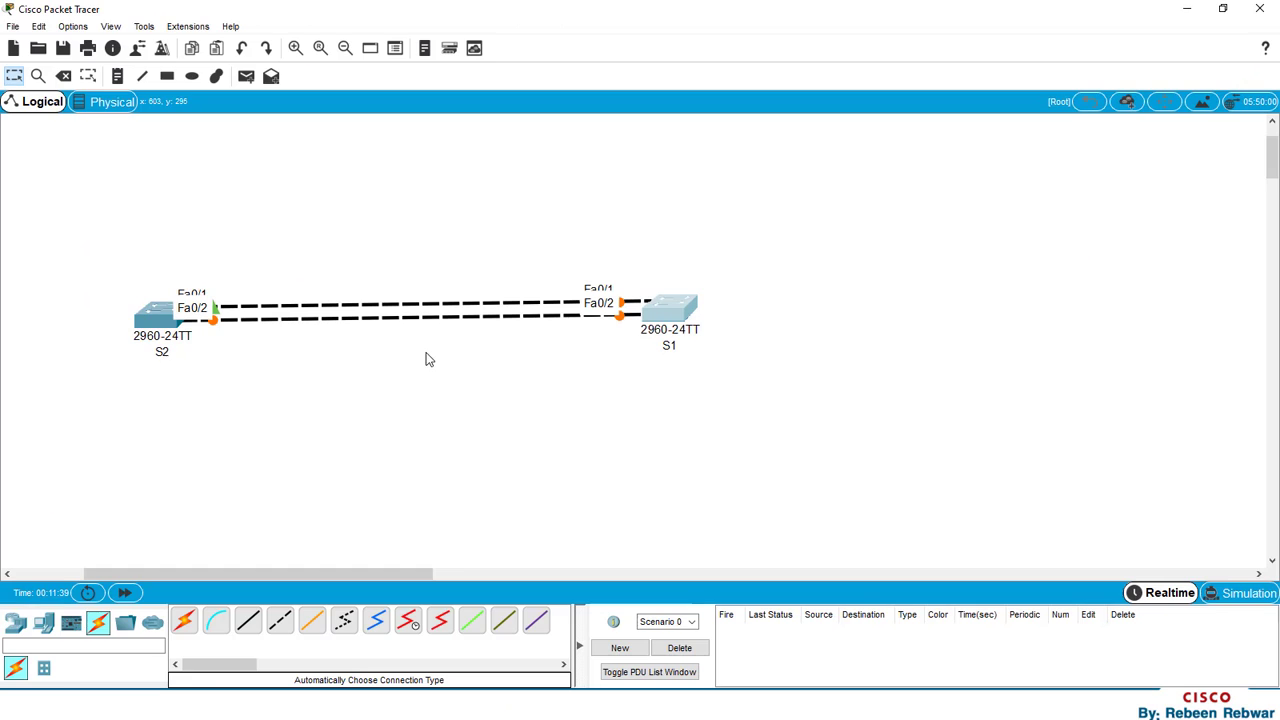
left_click(142, 320)
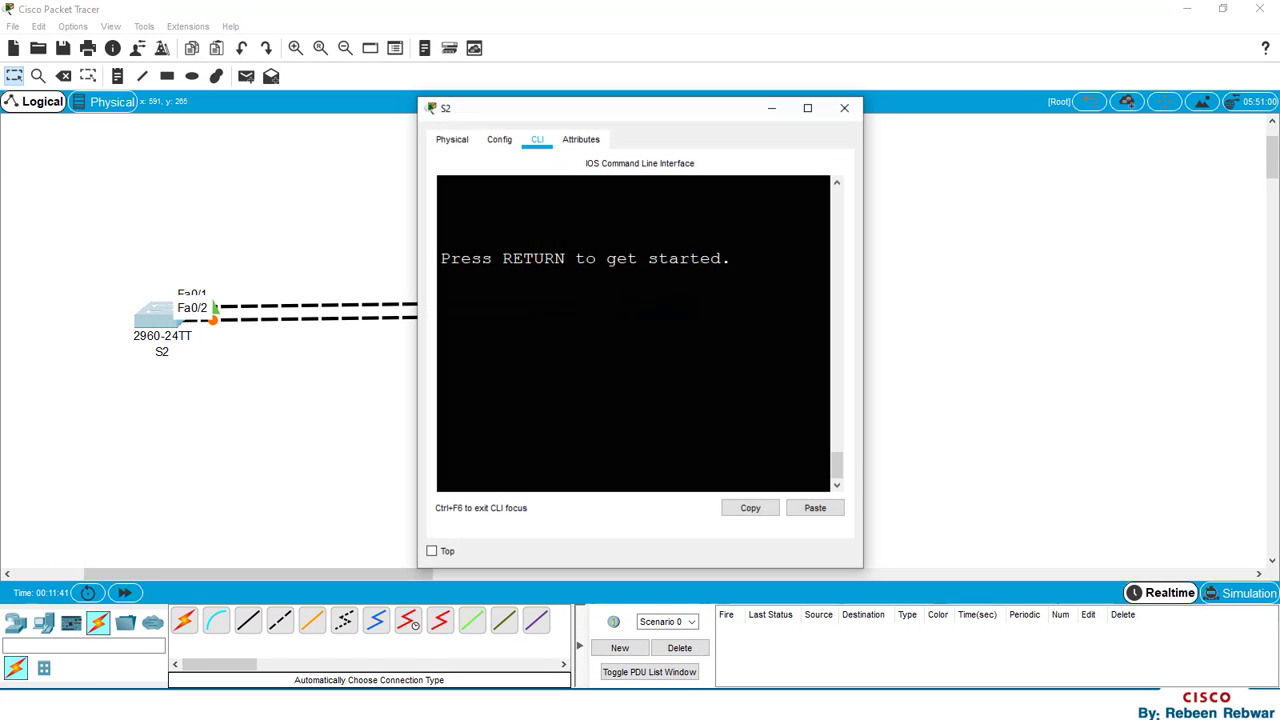
Maximize S2's command-line window, wake the console and enter privileged mode with en.
left_click(810, 106)
key("Return")
key("Return")
key("Return")
type("en")
key("Return")
key("Return")
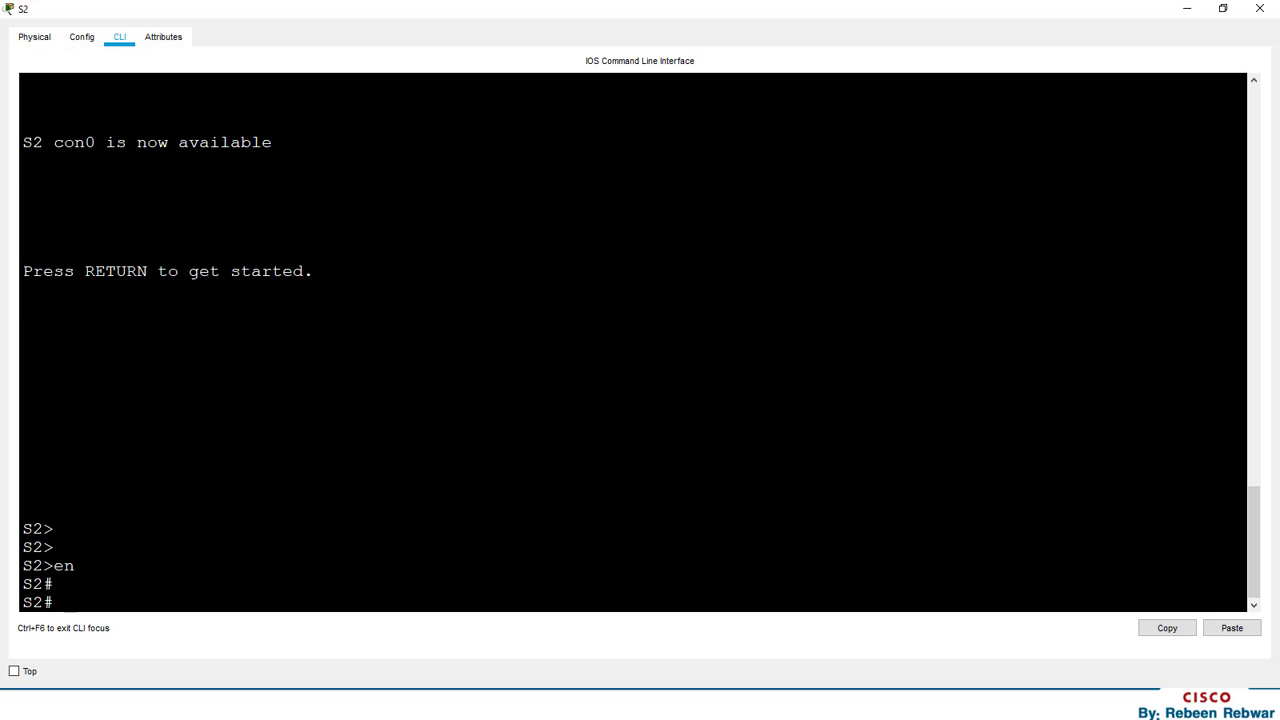
Enter global configuration mode on S2 with conf t and select the interface range f0/1-2.
type("conf t")
key("Return")
key("Return")
key("Return")
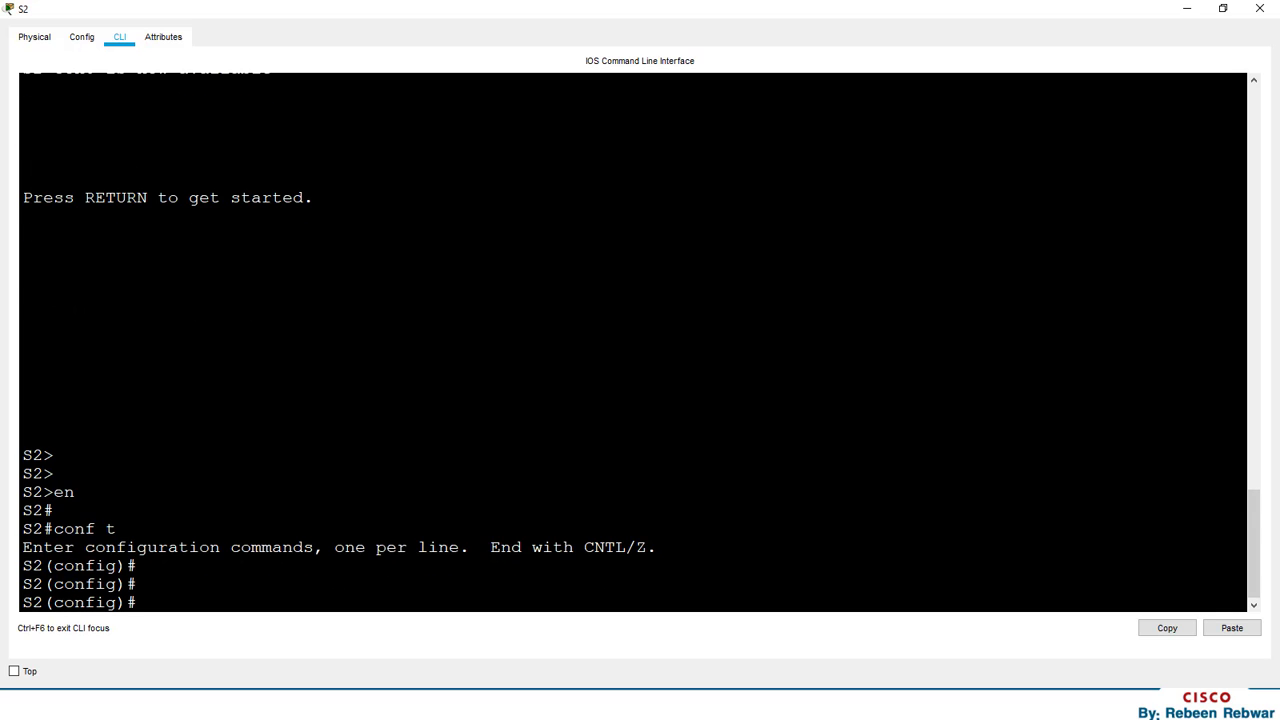
type("int r")
key("Tab")
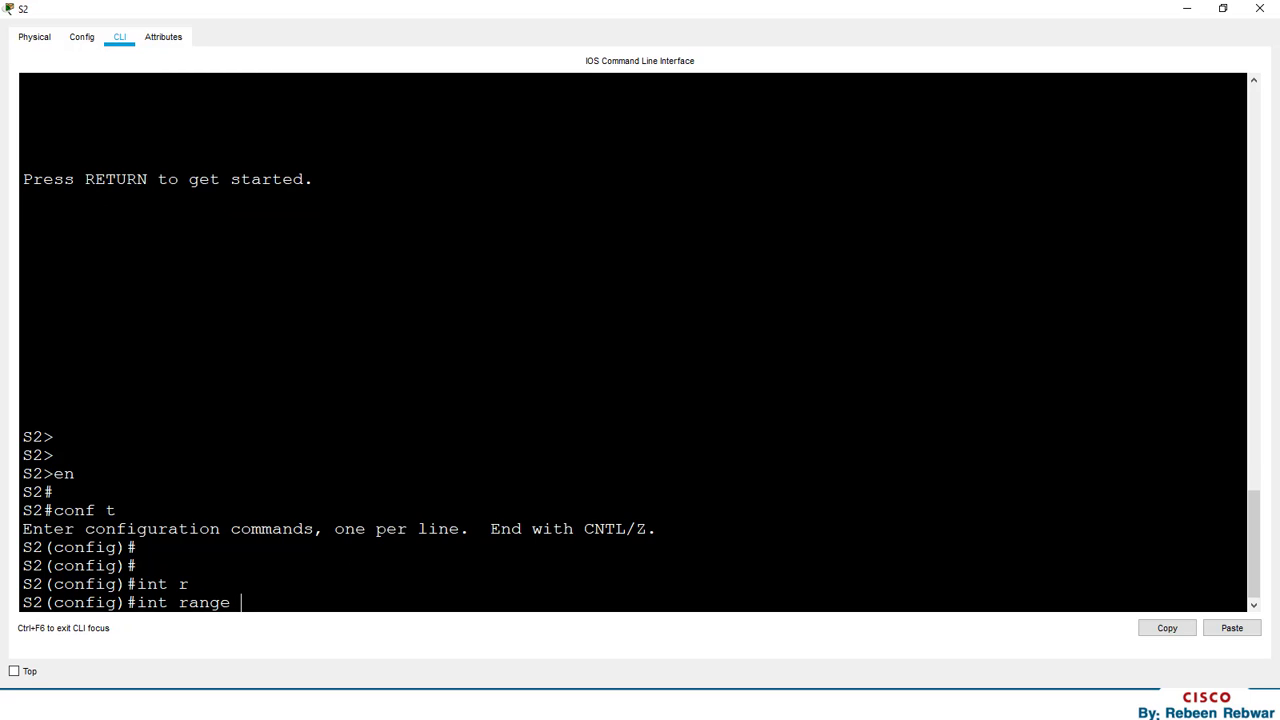
type("f0/1-2")
key("Return")
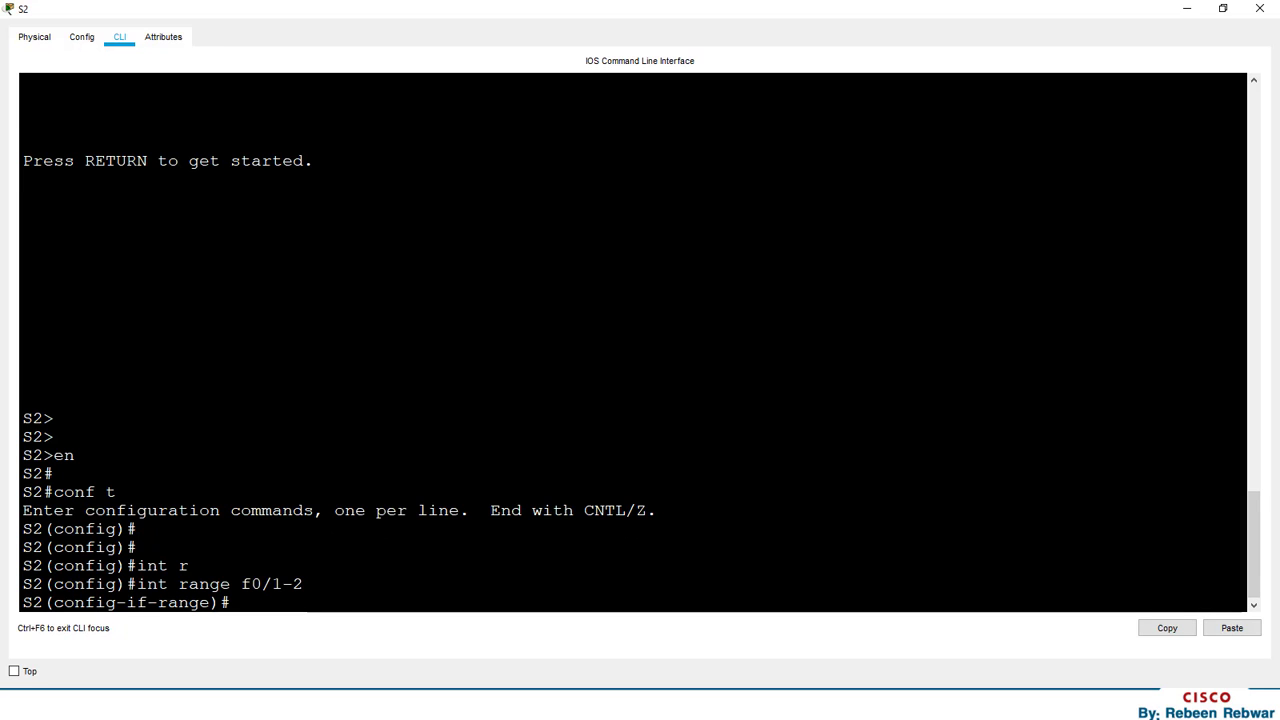
Run channel-group 1 mode active on S2's ports f0/1-2, consulting the command help for the available modes.
type("chann")
key("Tab")
type("el-g")
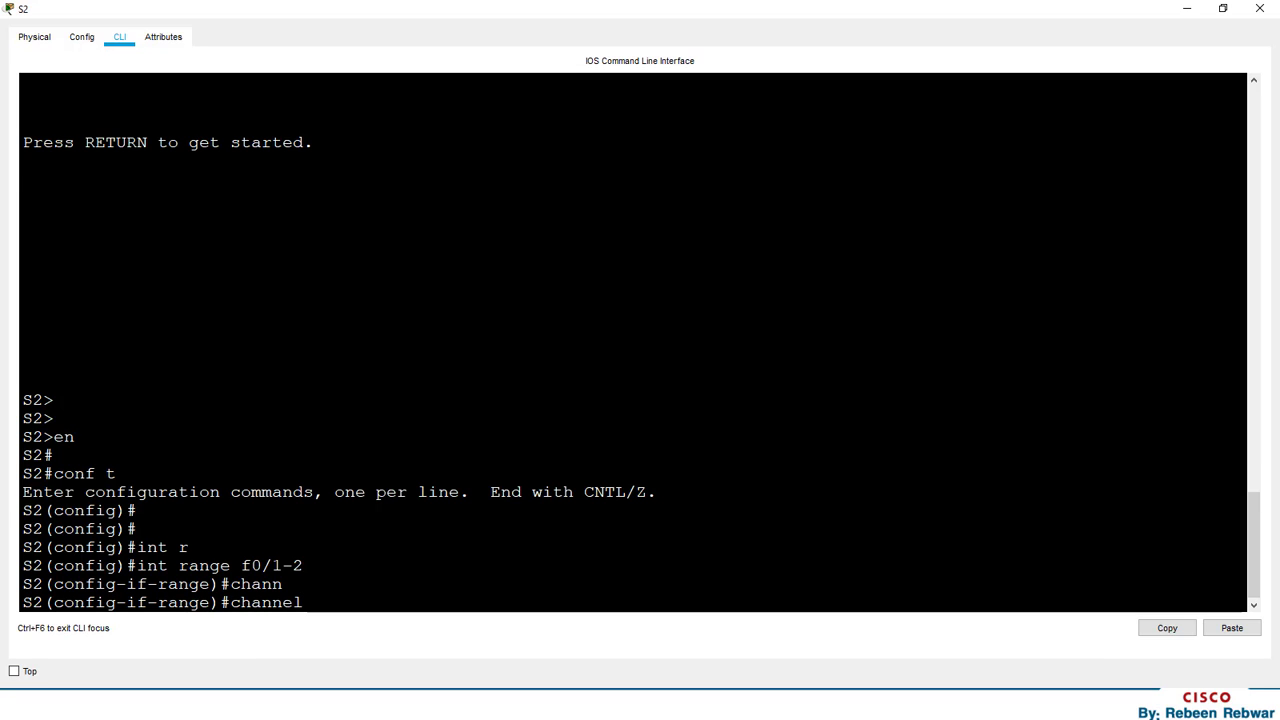
key("Tab")
type("1")
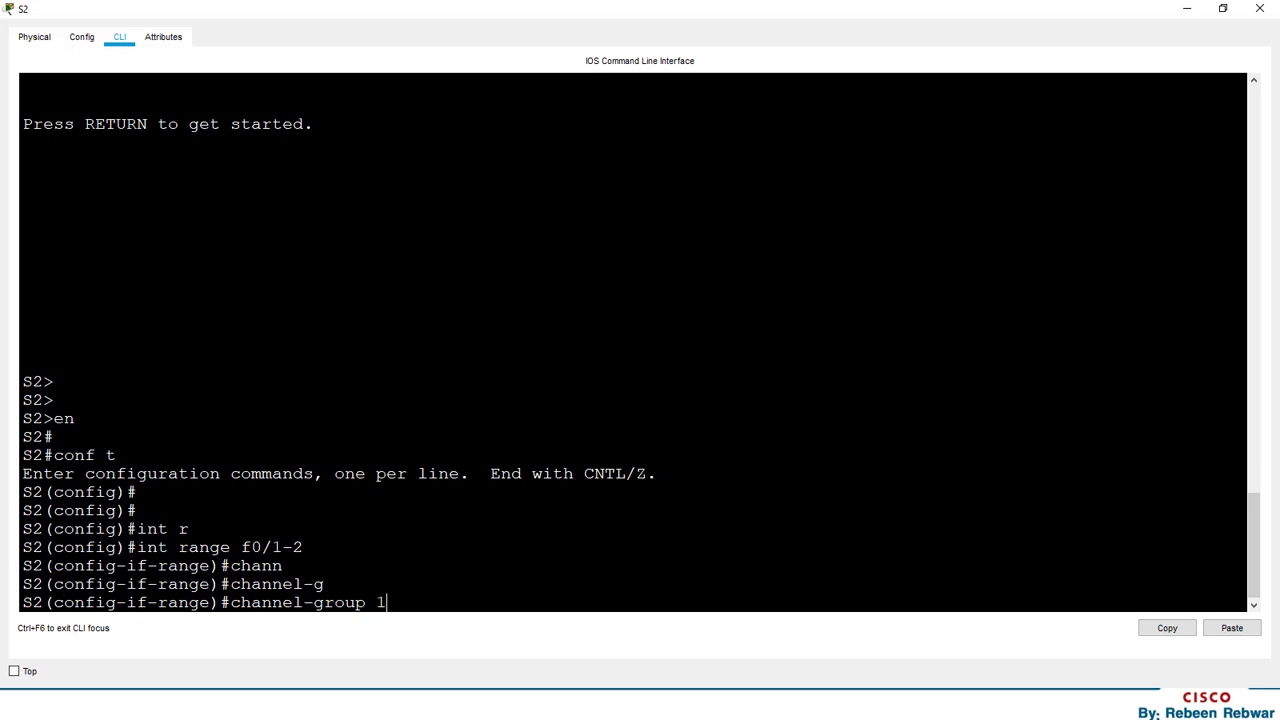
type(" ?mo")
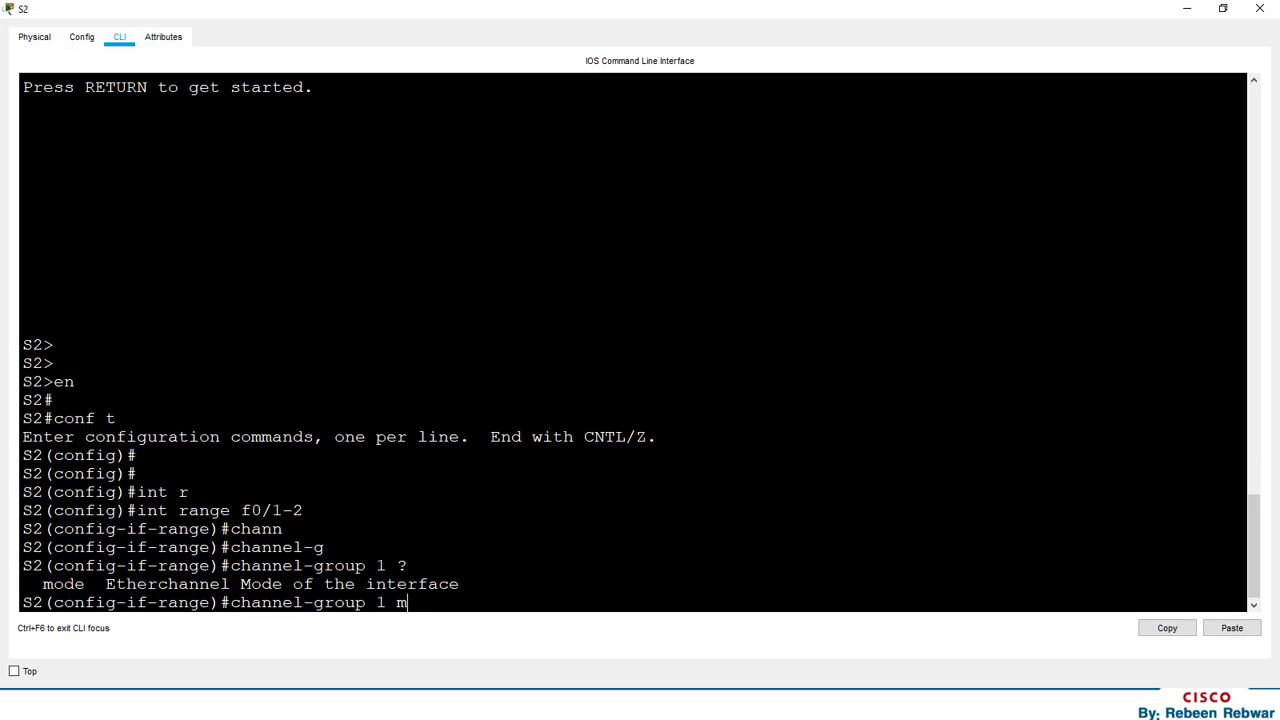
key("Tab")
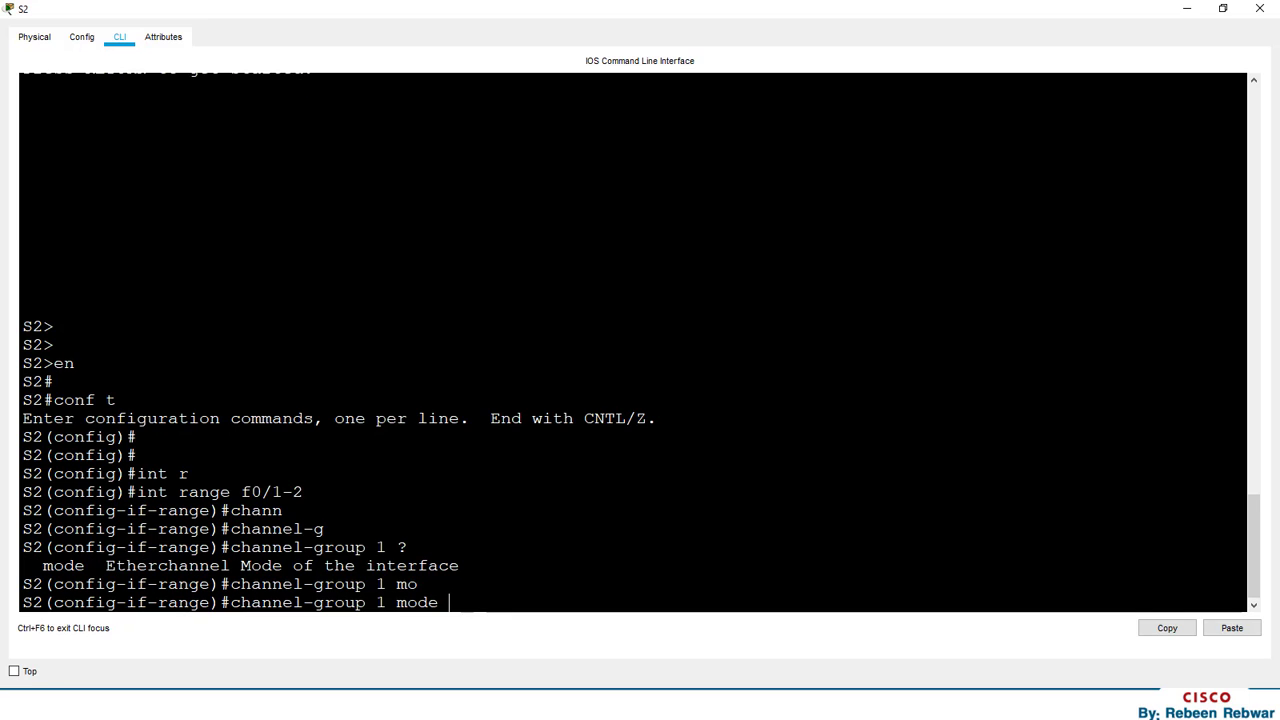
type("?active")
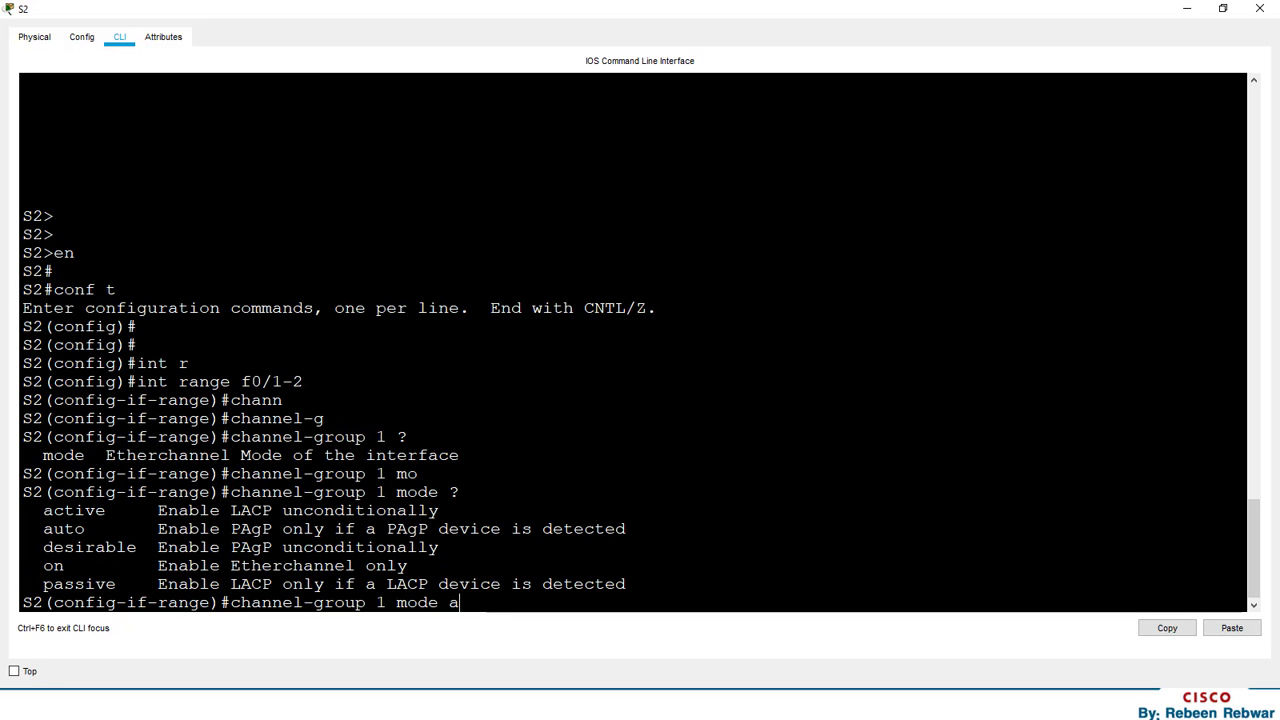
key("Tab")
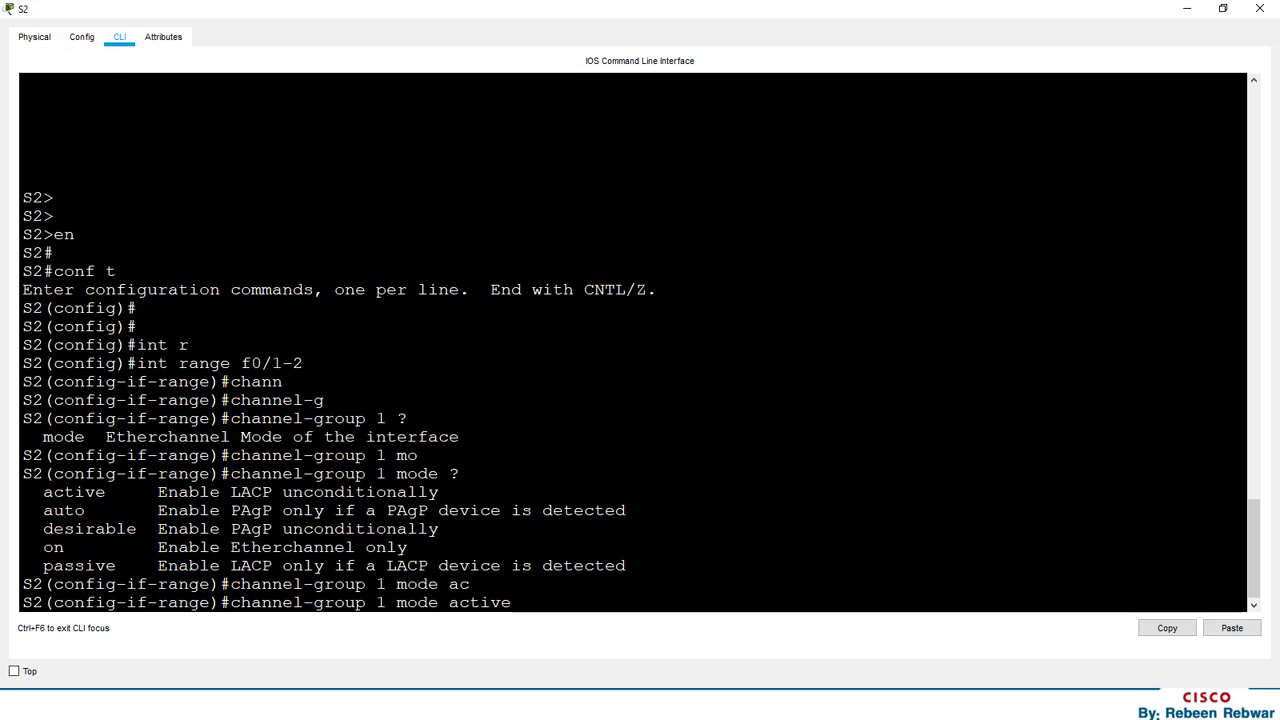
key("Return")
key("Return")
key("Return")
key("Return")
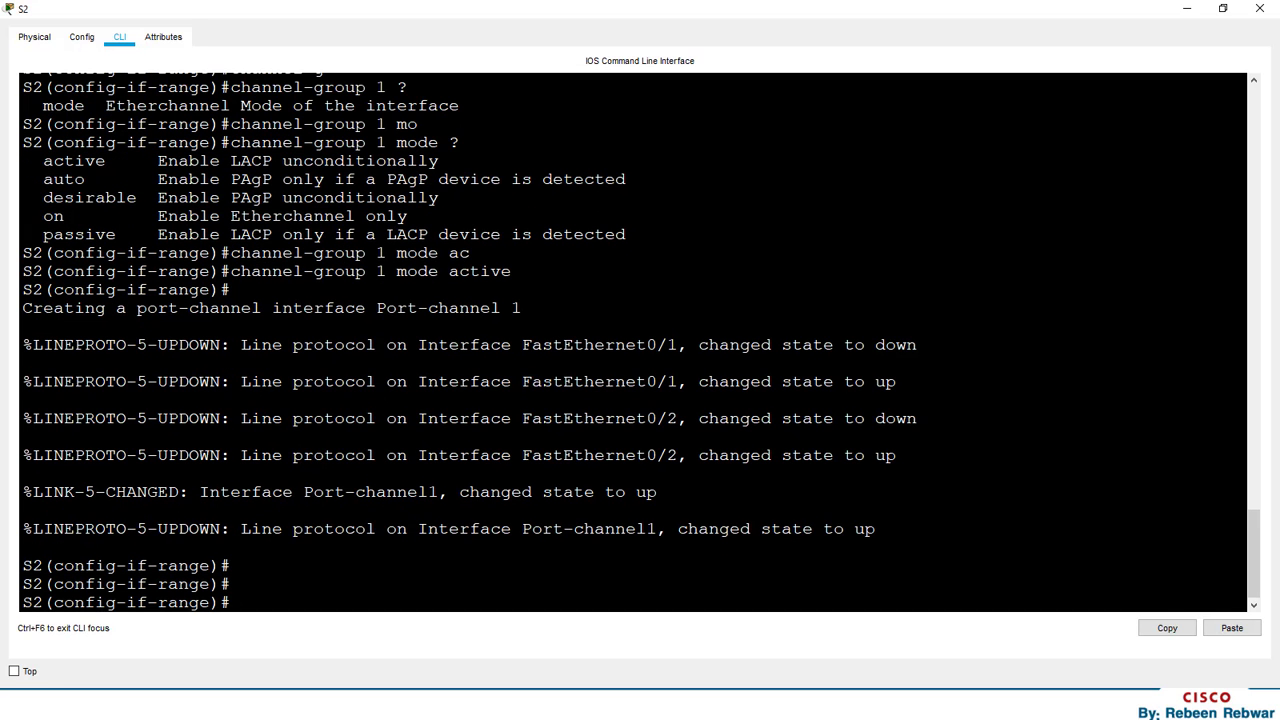
left_click_drag(418, 528, 657, 528)
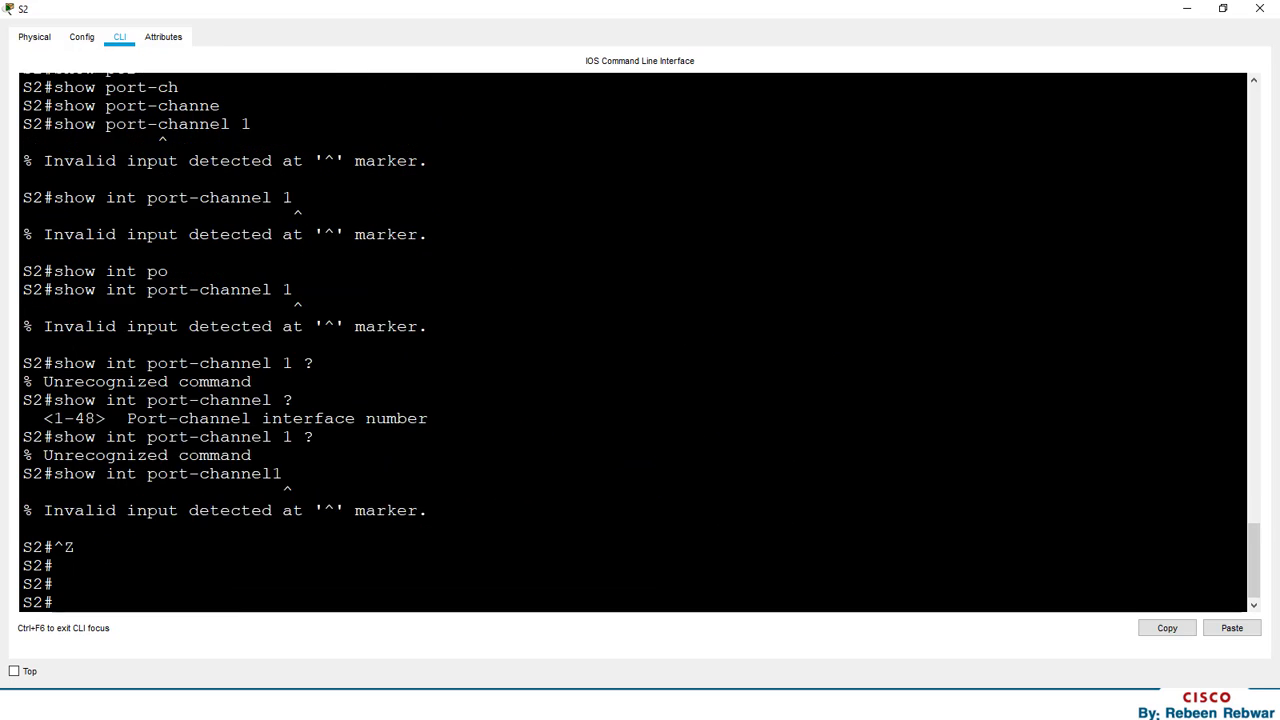
Clear space at S2's privileged prompt and display the running configuration through the FastEthernet interfaces.
key("Return")
key("Return")
key("Return")
key("Return")
key("Return")
key("Return")
key("Return")
key("Return")
key("Return")
key("Return")
key("Return")
key("Return")
type("sh")
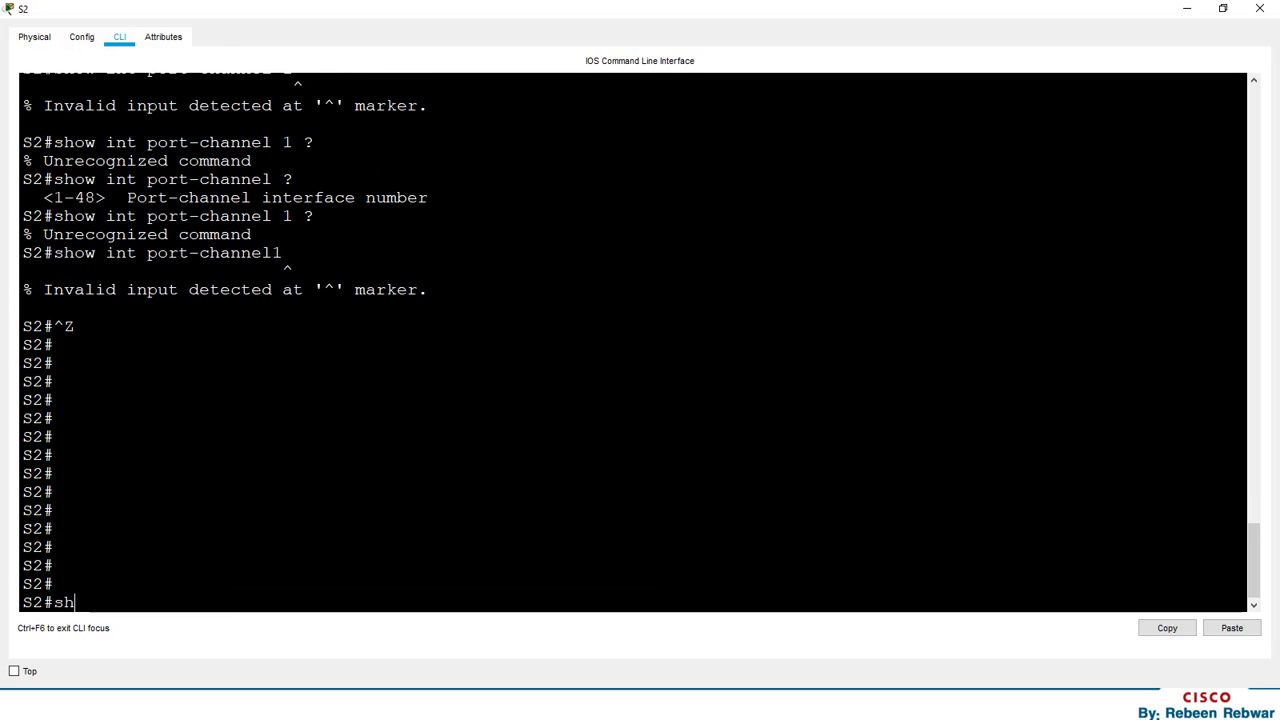
type("ow run")
key("Tab")
key("Return")
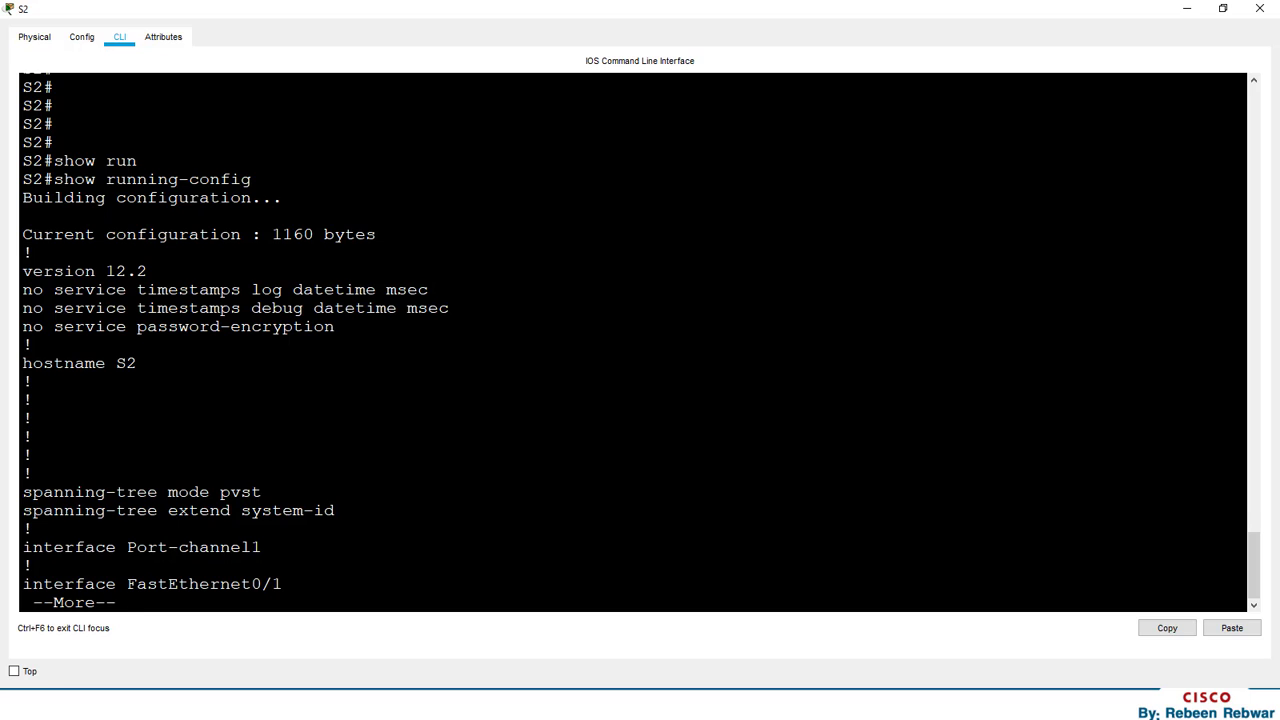
key("space")
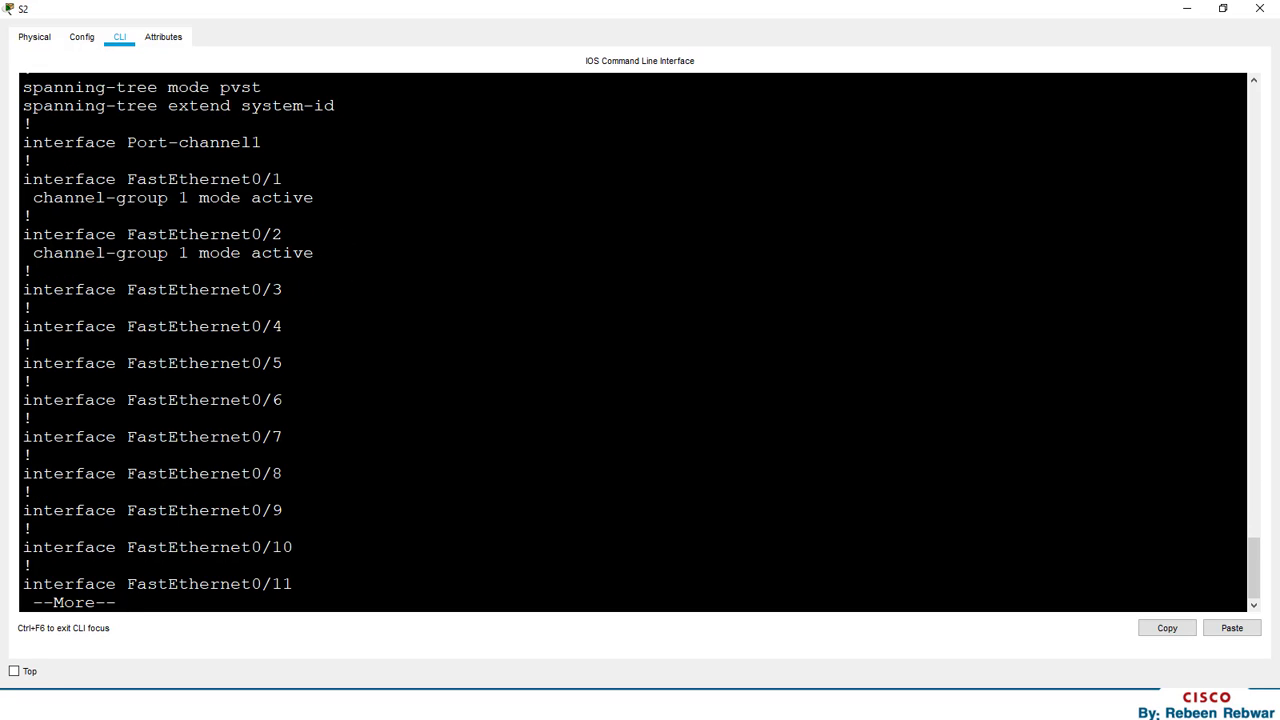
Examine the Port-channel1, FastEthernet0/1 and FastEthernet0/2 entries, and page to the end of the running configuration.
scroll(633, 340, "up", 1)
left_click_drag(258, 190, 10, 178)
left_click_drag(315, 301, 35, 208)
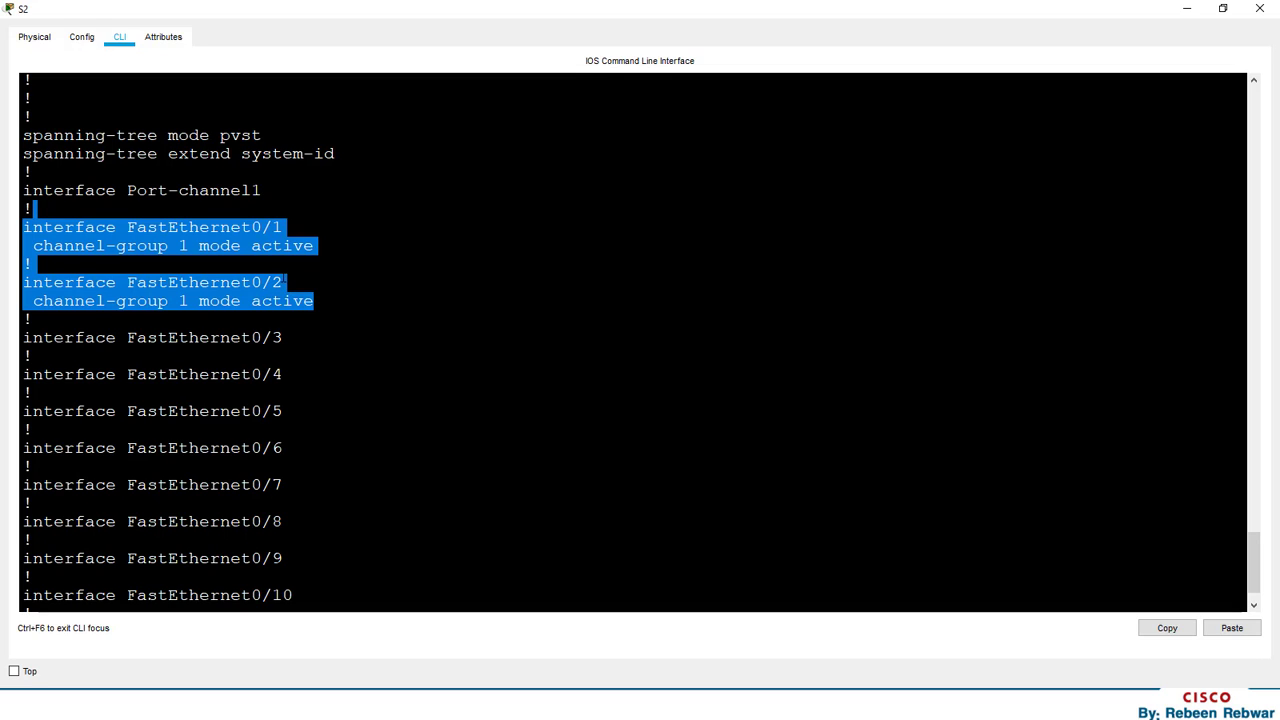
scroll(633, 340, "down", 5)
key("space")
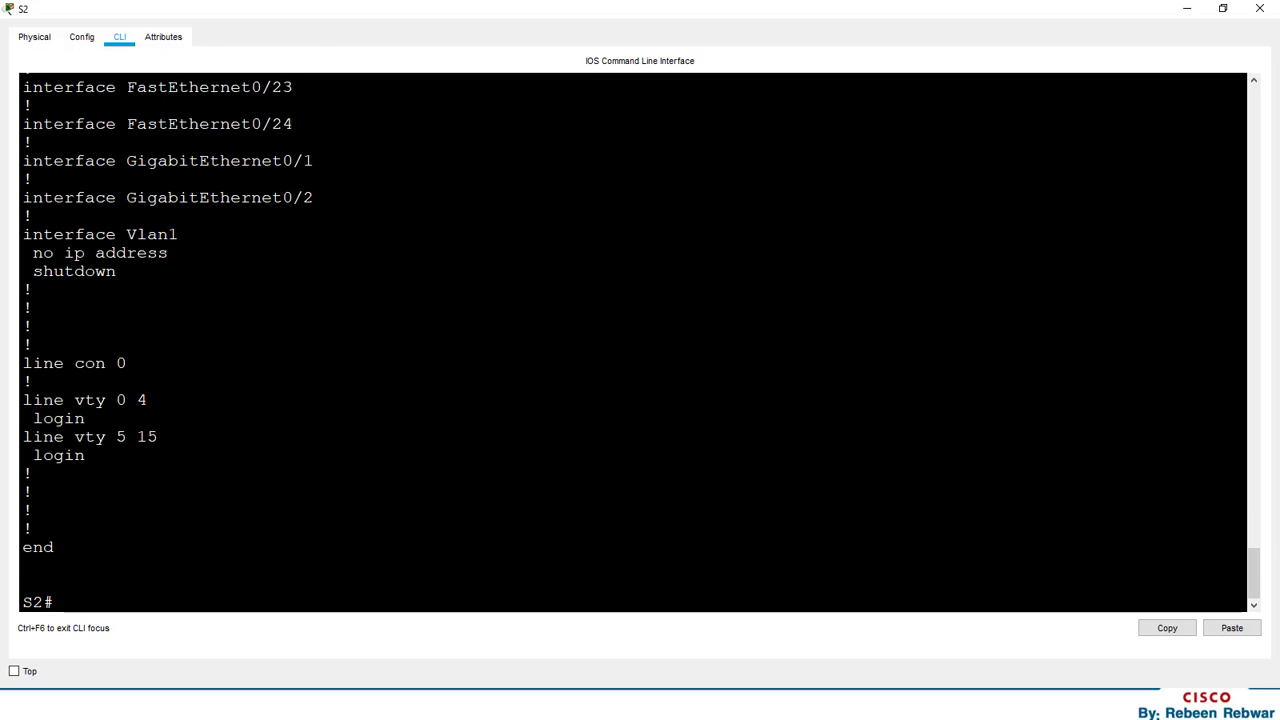
Run show etherchannel on S2 and review the group, port-channel and protocol lines.
type("show eth")
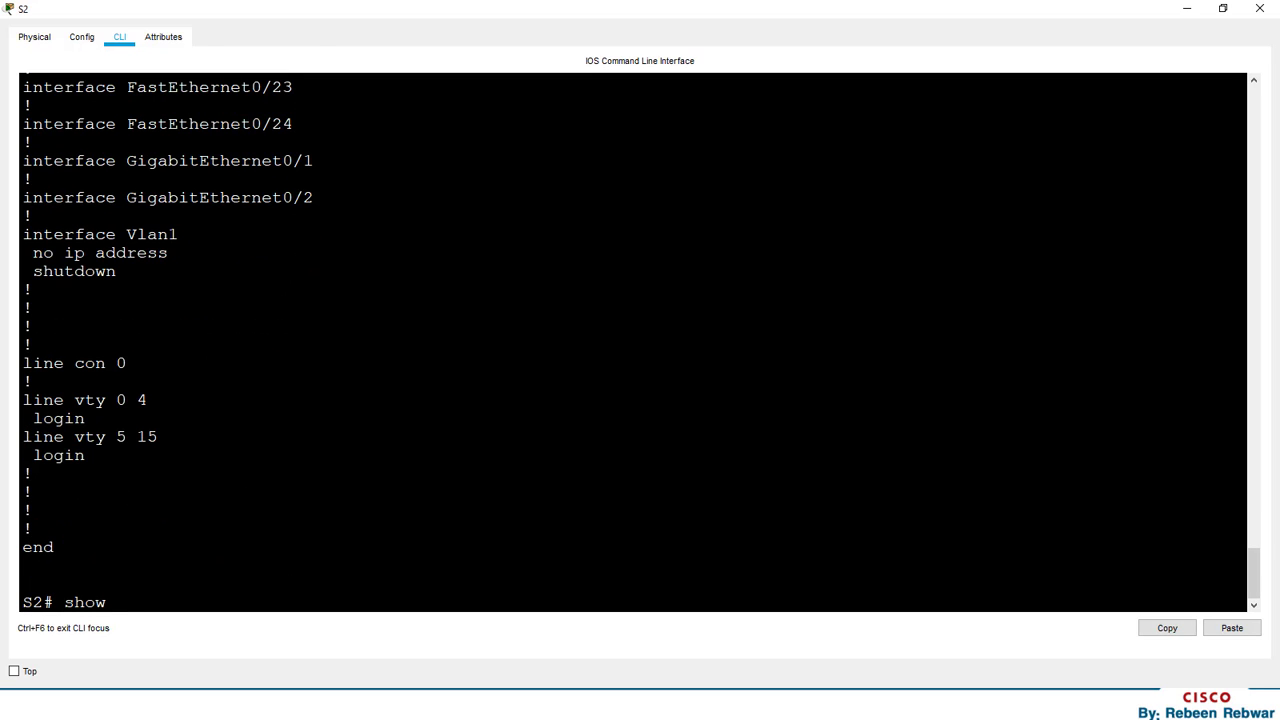
key("Tab")
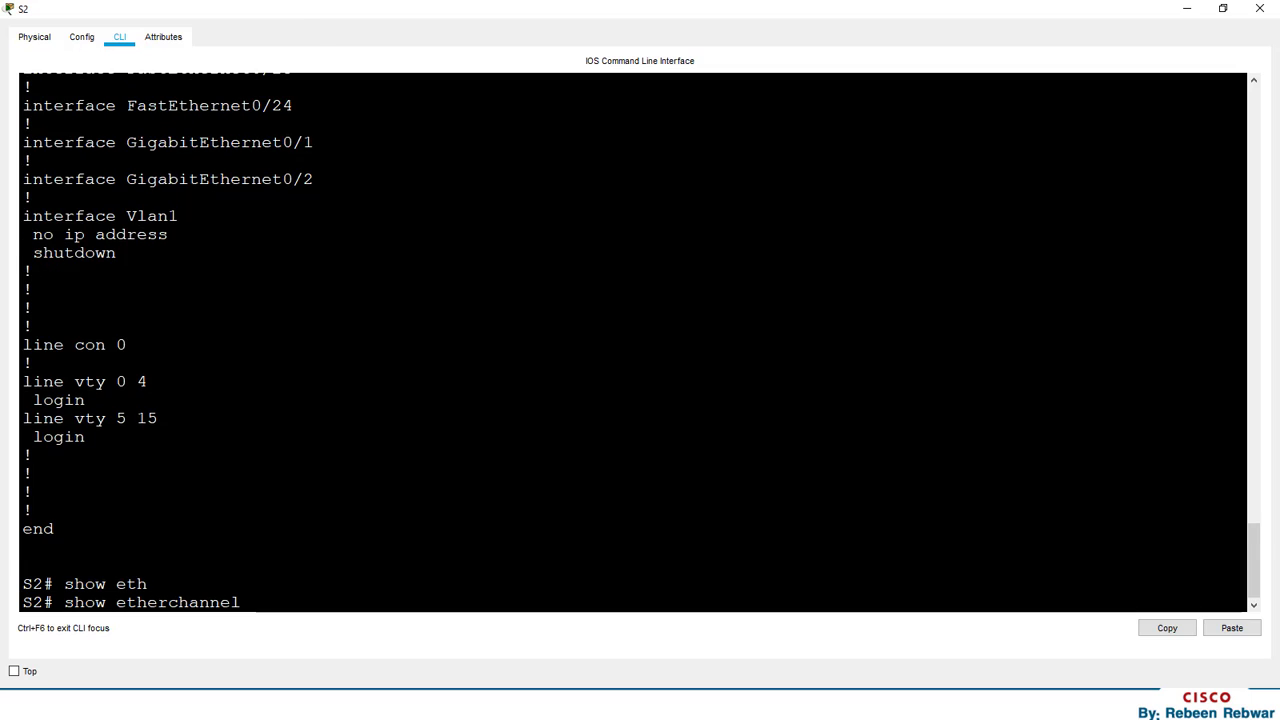
key("Return")
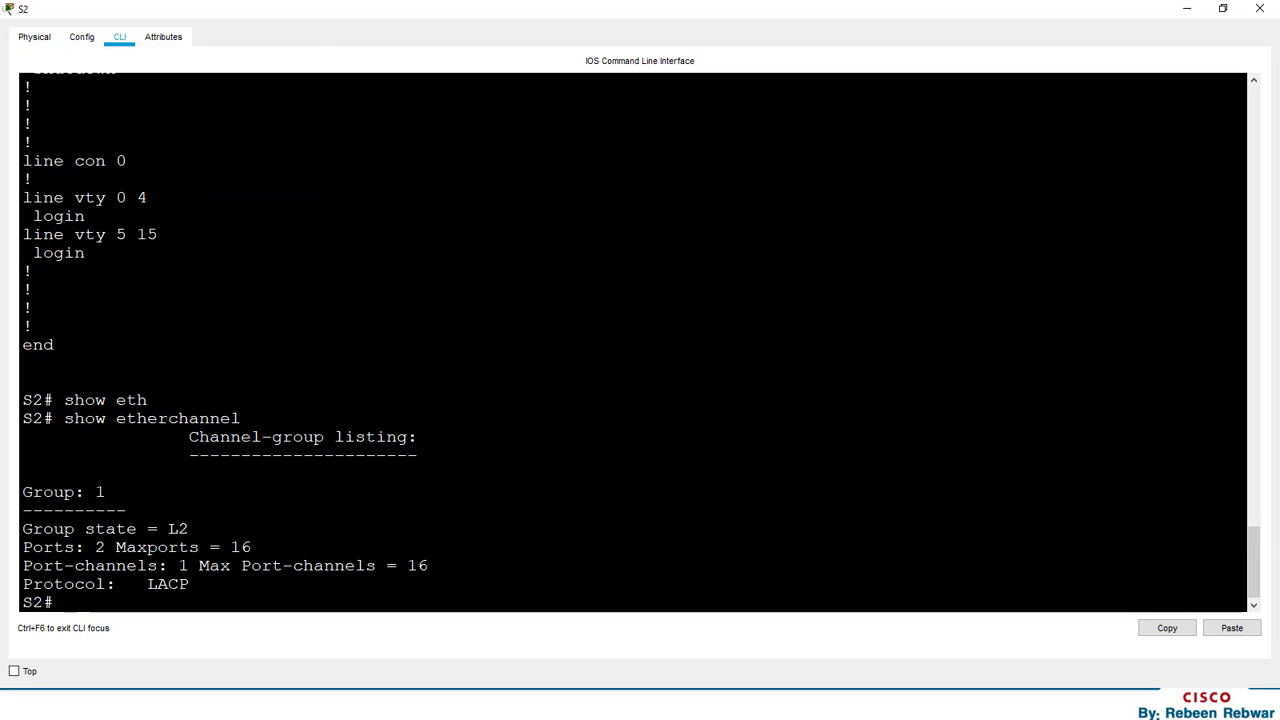
left_click_drag(106, 492, 20, 492)
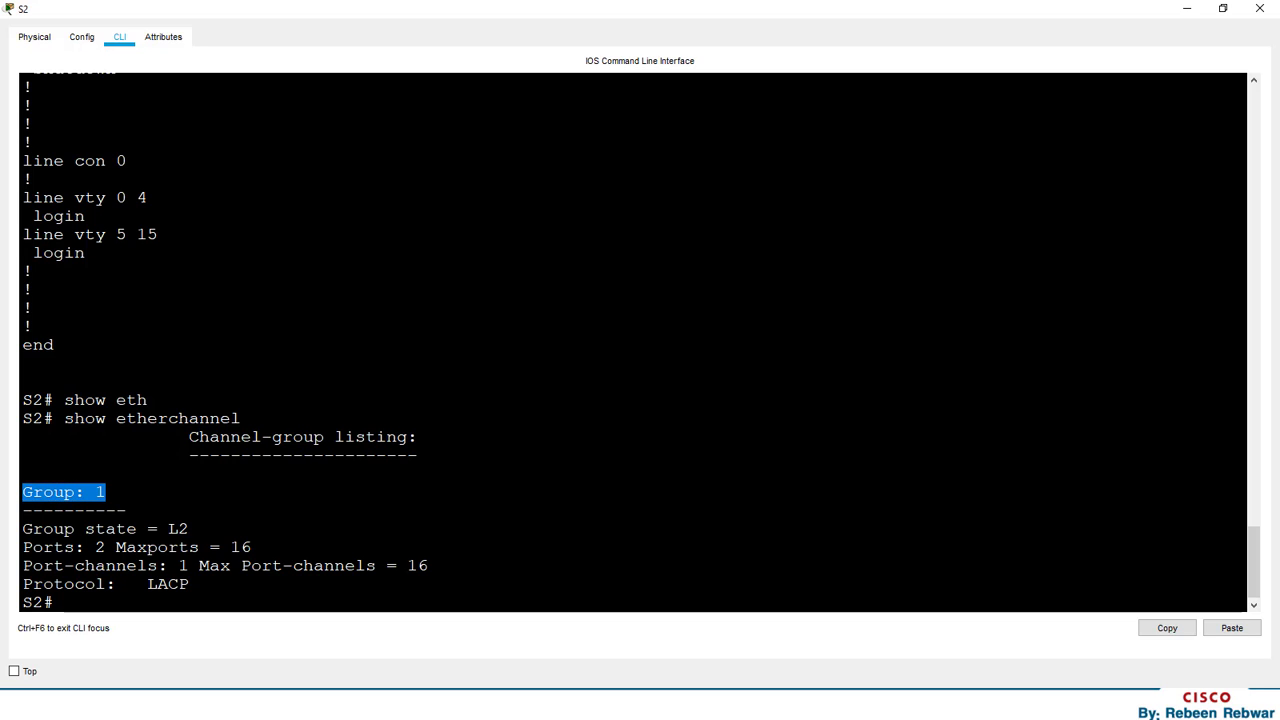
left_click_drag(190, 584, 20, 566)
left_click(157, 608)
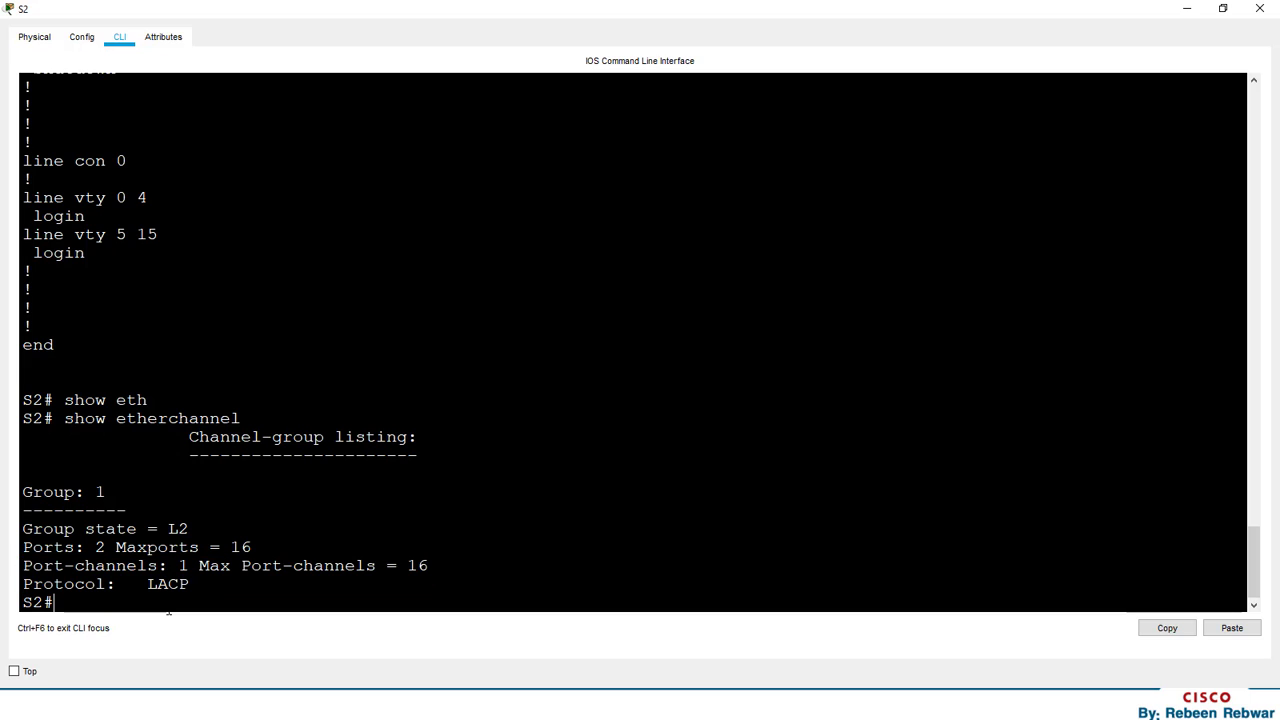
Display the EtherChannel summary on S2 with show etherchannel summary.
type("show eth")
key("Tab")
type("su")
key("Tab")
key("Return")
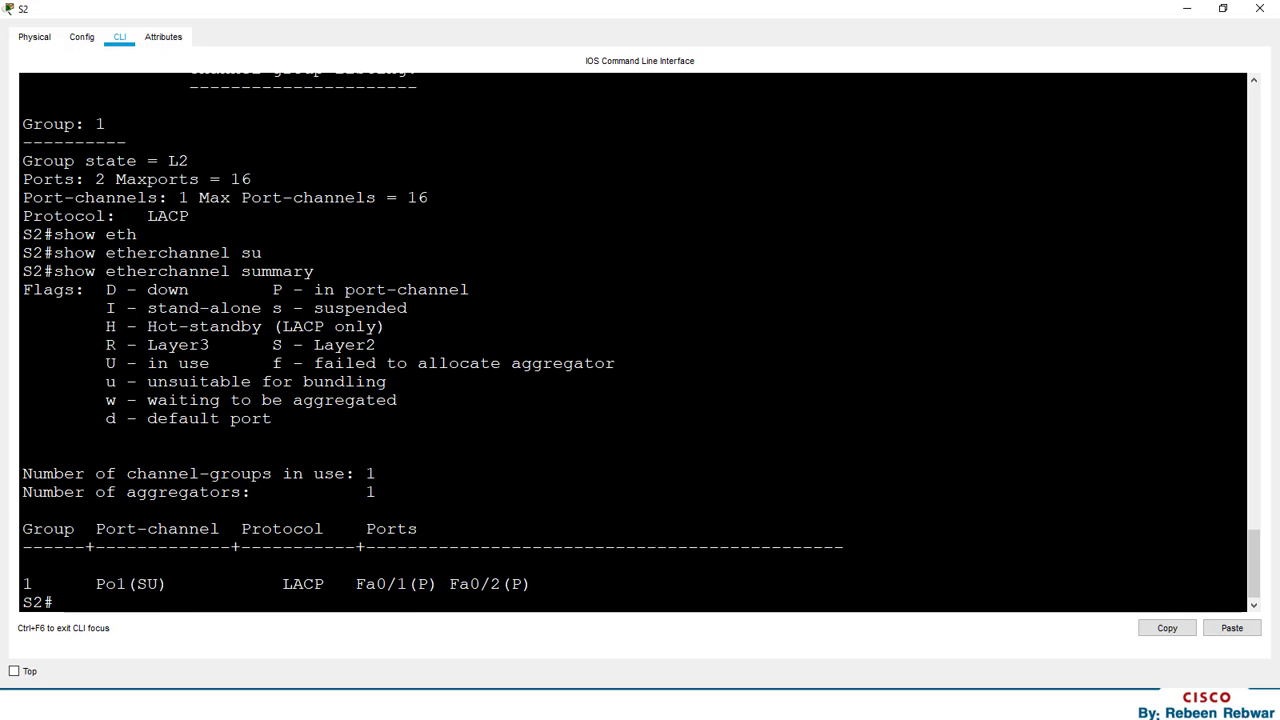
Examine the summary's group, port-channel, protocol and member-port entries, matching their status flags to the flag legend.
left_click_drag(127, 584, 16, 584)
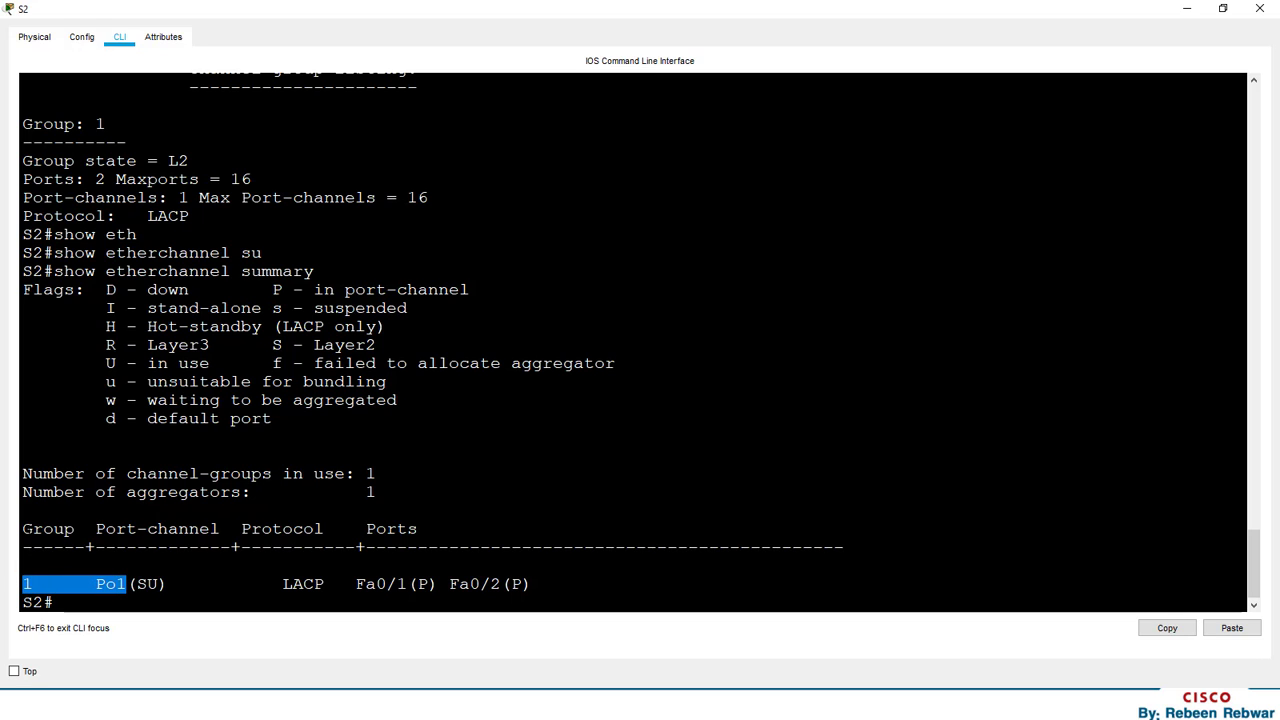
left_click_drag(283, 584, 316, 584)
left_click_drag(137, 584, 147, 584)
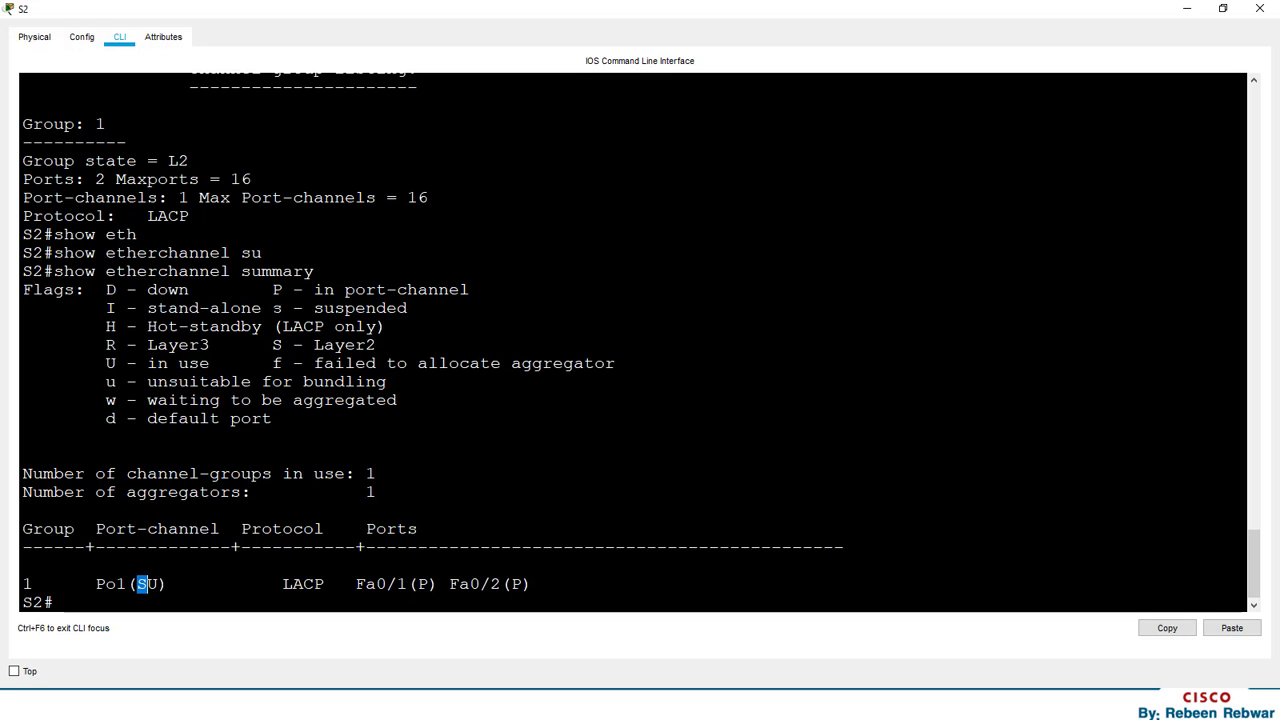
left_click_drag(272, 345, 377, 345)
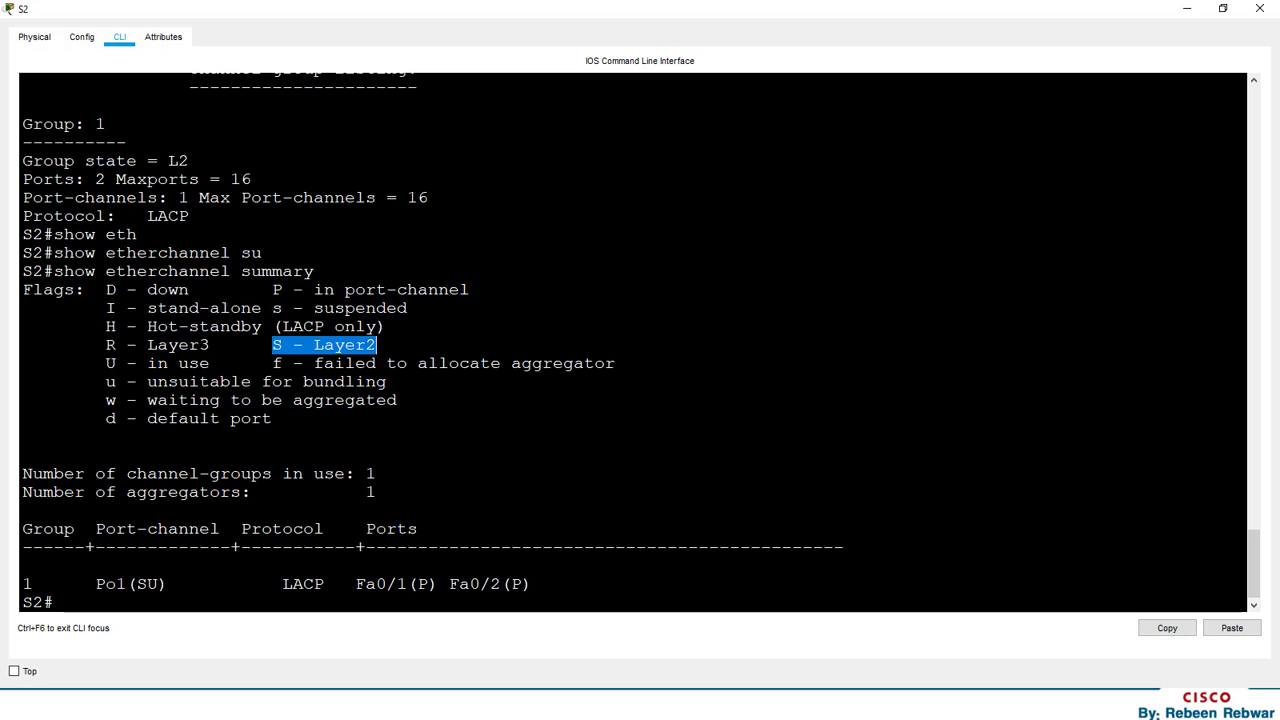
left_click_drag(147, 584, 158, 584)
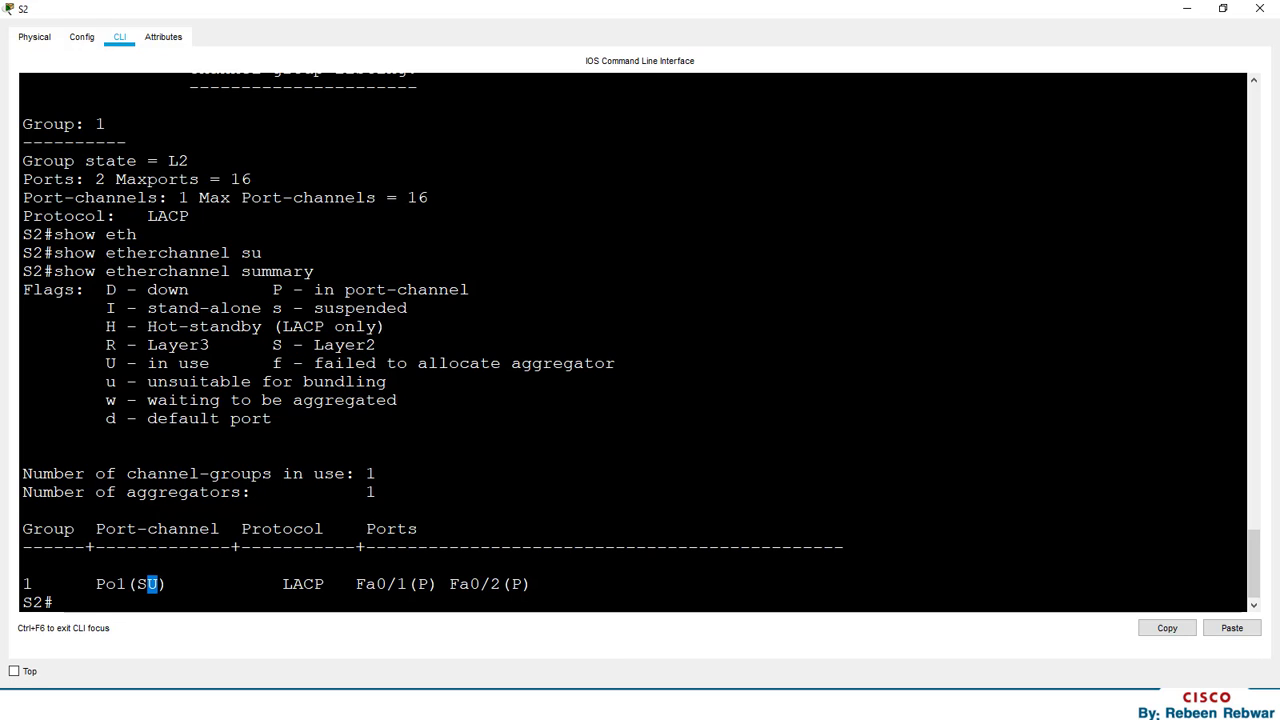
left_click_drag(106, 363, 219, 363)
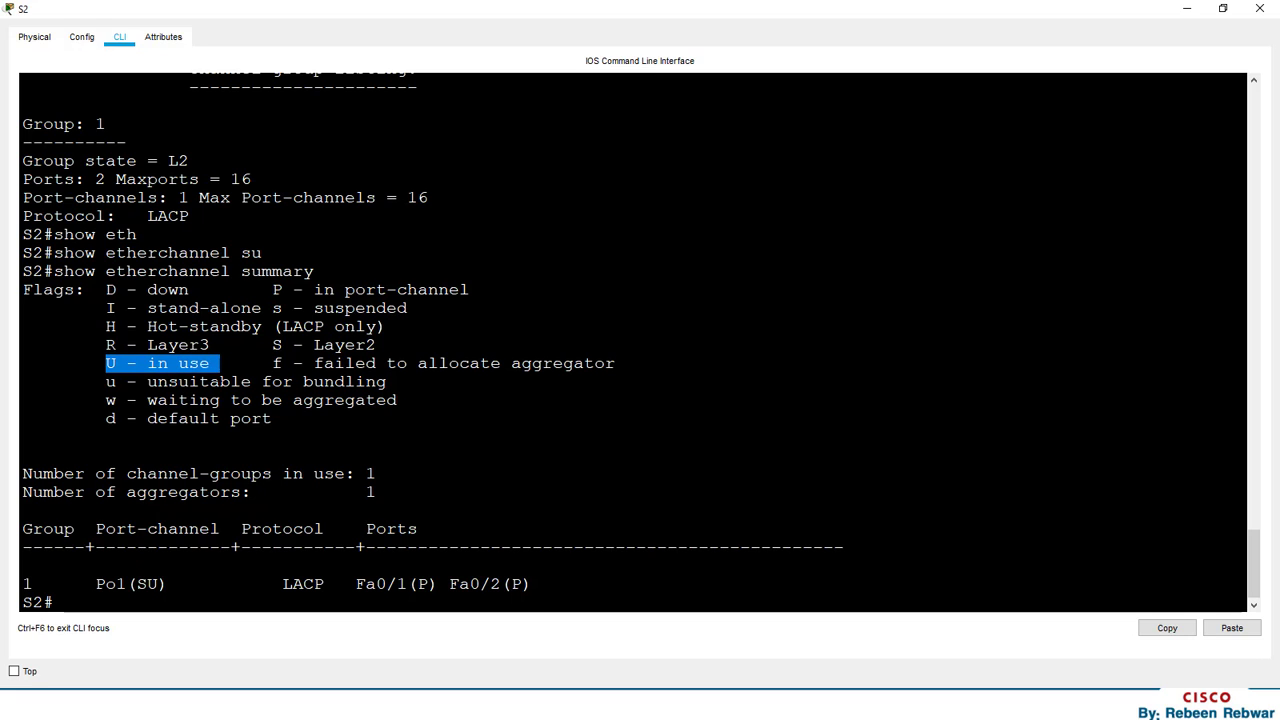
left_click_drag(346, 584, 542, 584)
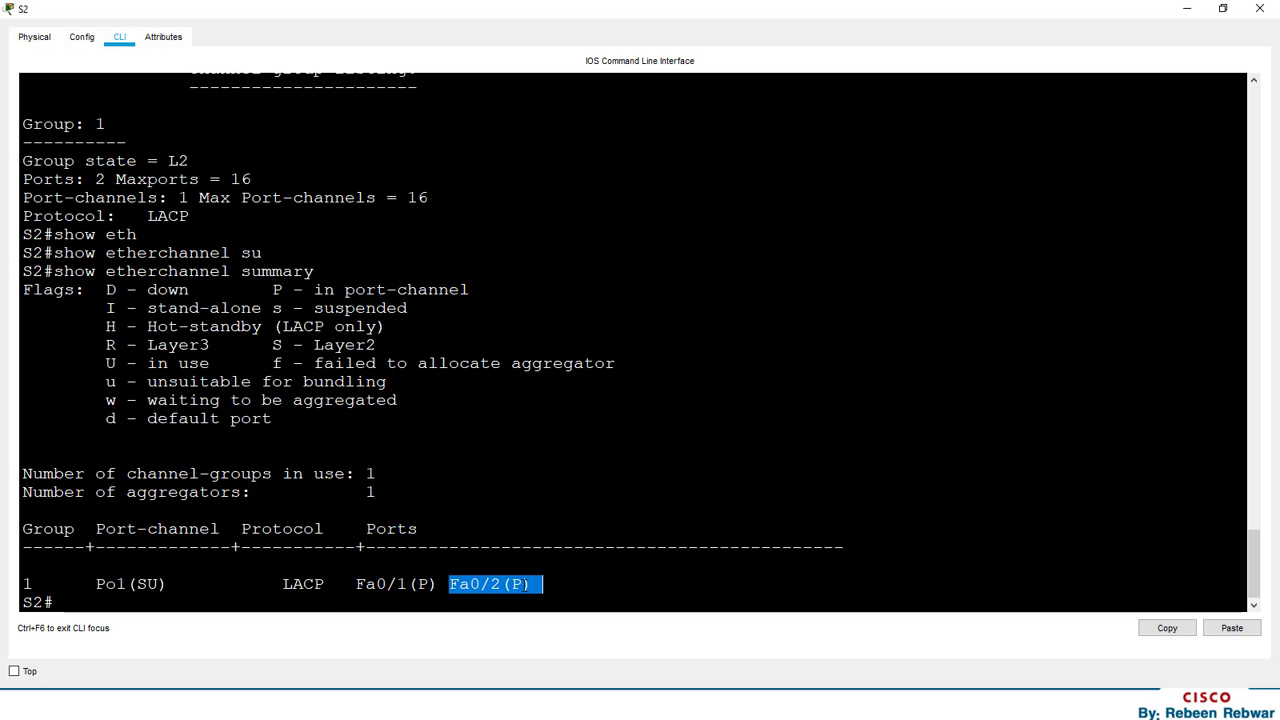
left_click(524, 584)
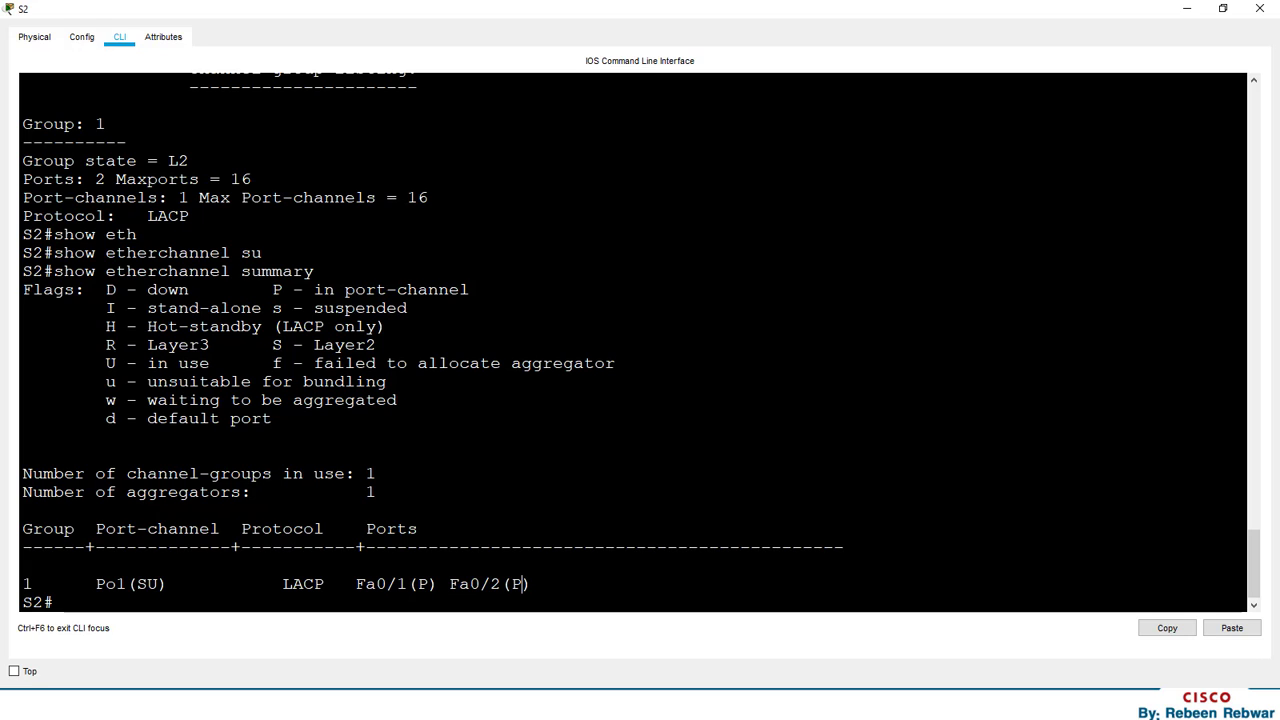
left_click_drag(272, 290, 470, 290)
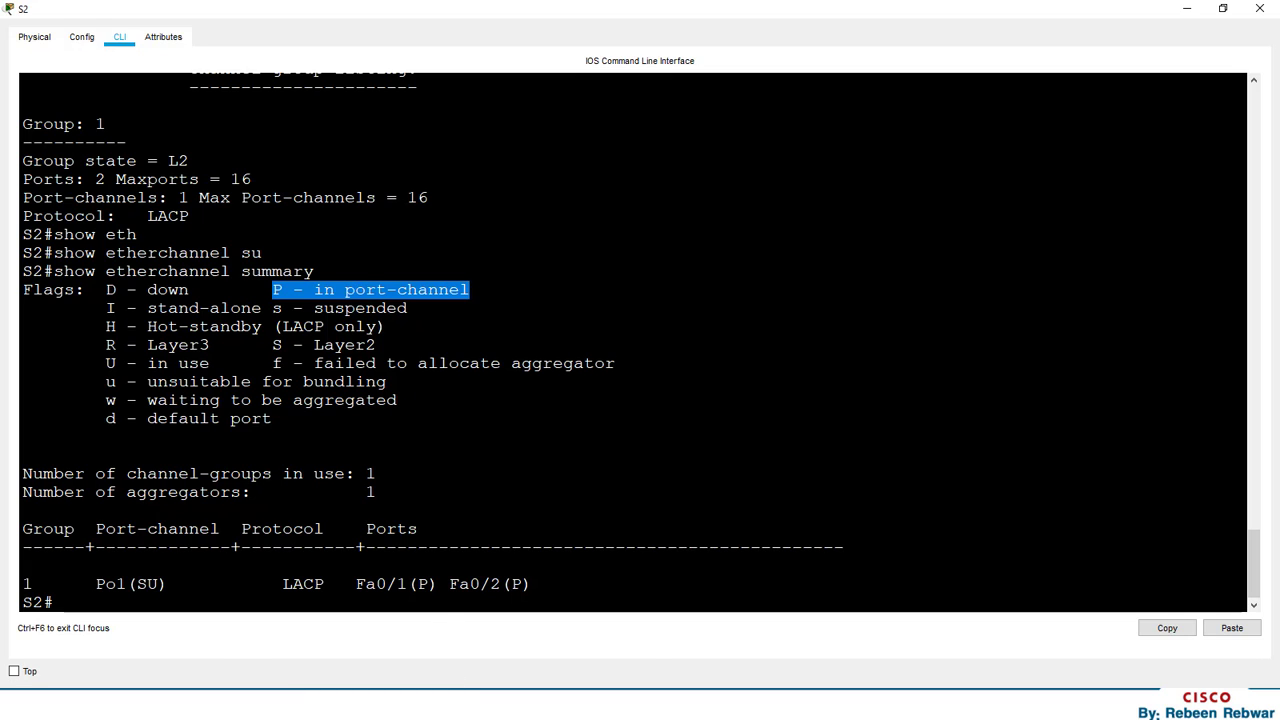
Return to the topology, move switch S2 slightly up and towards S1, and reopen its command-line interface.
key("alt+Tab")
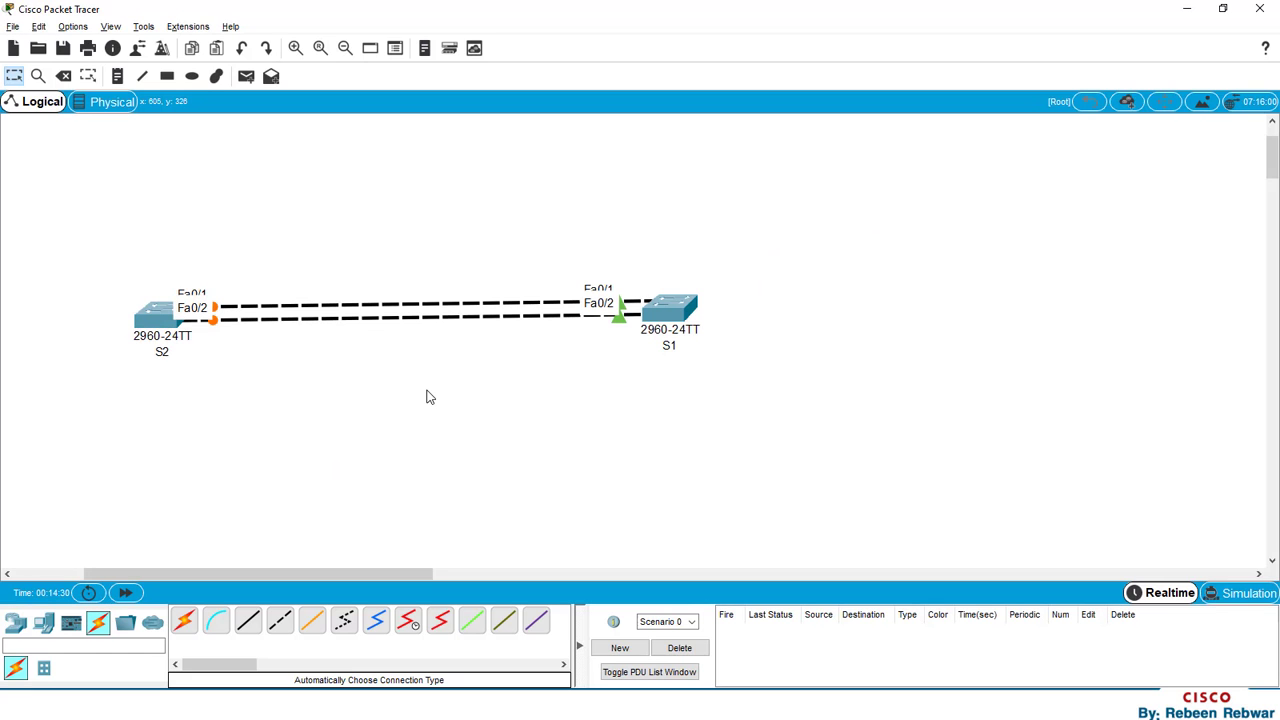
left_click_drag(160, 343, 183, 323)
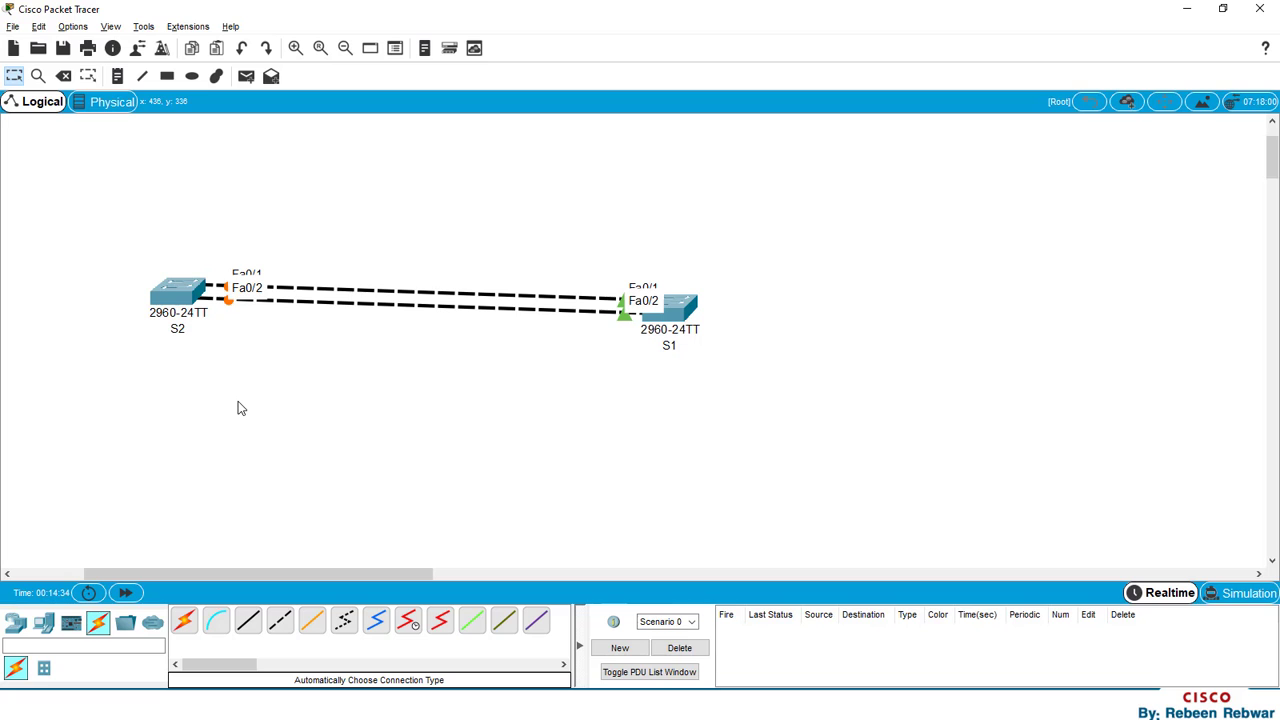
left_click(180, 293)
Bring up the EtherChannel summary on S2 again and move the S2 window clear of both switches.
type("show eth")
key("Tab")
key("Return")
type("show eth")
key("Tab")
type("su")
key("Tab")
key("Return")
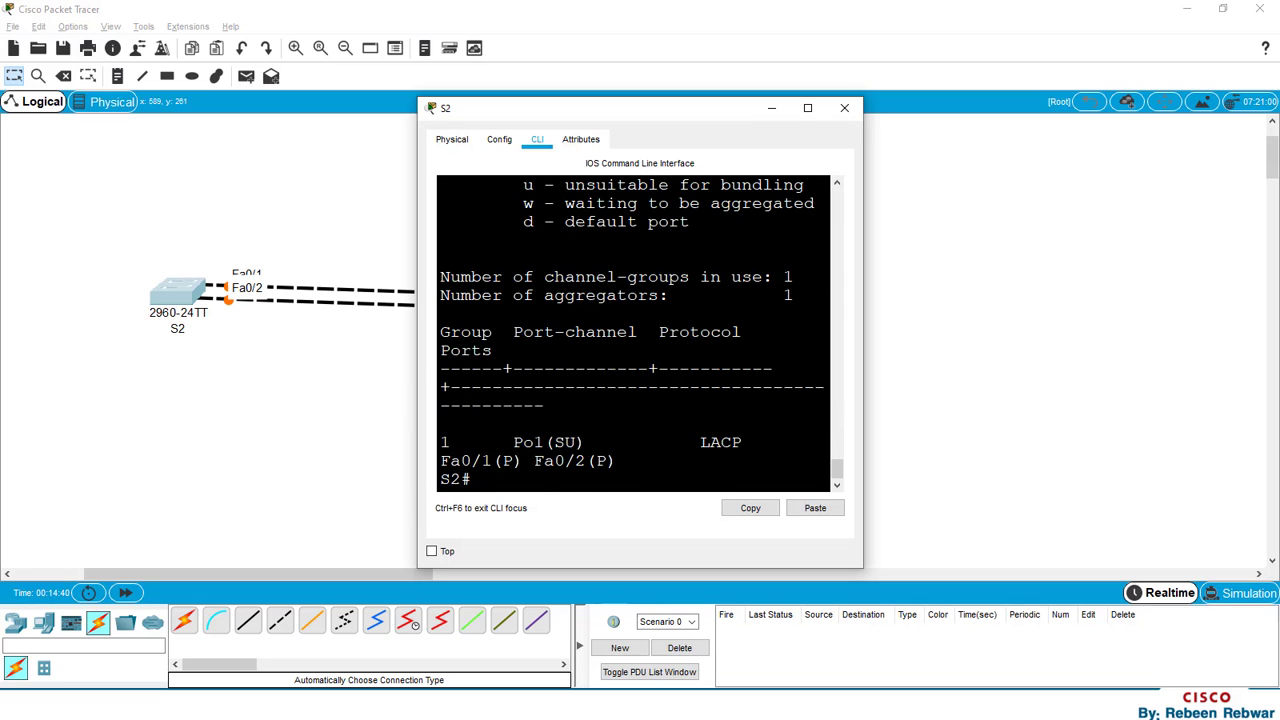
left_click_drag(712, 113, 1003, 125)
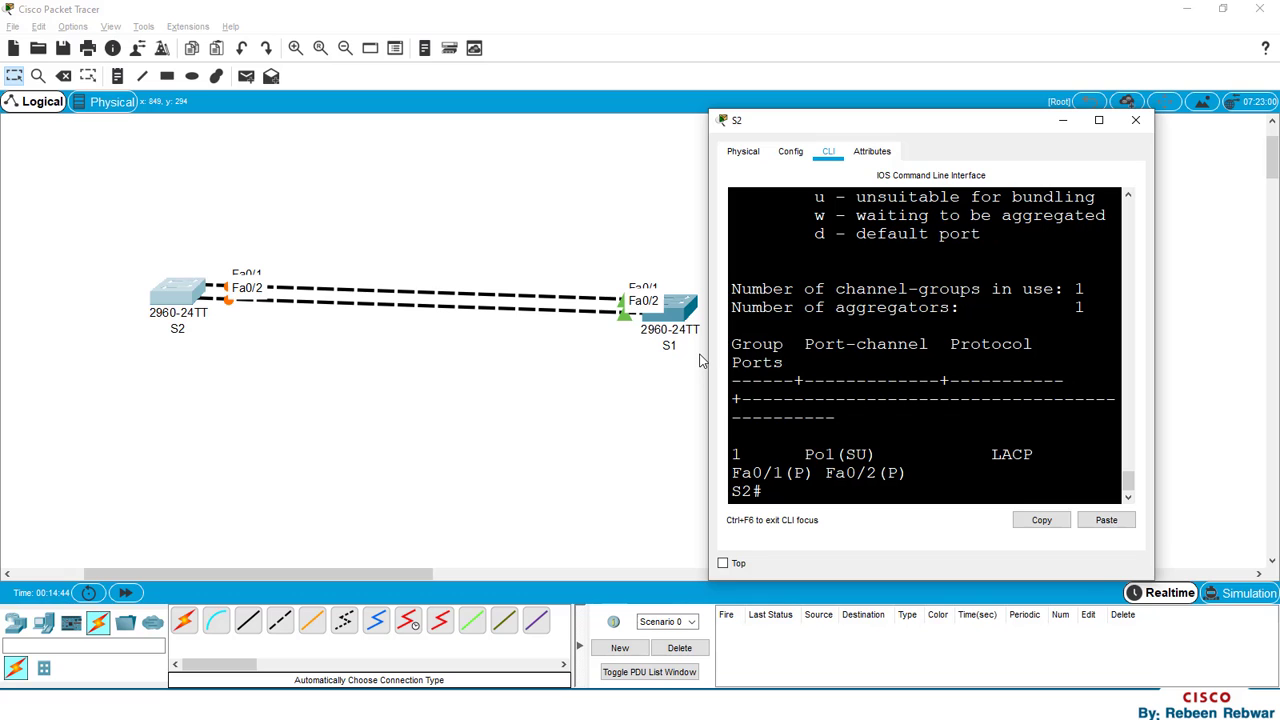
Return from S2's command line to the topology and move switch S2 closer to S1, roughly level with it.
left_click(1099, 120)
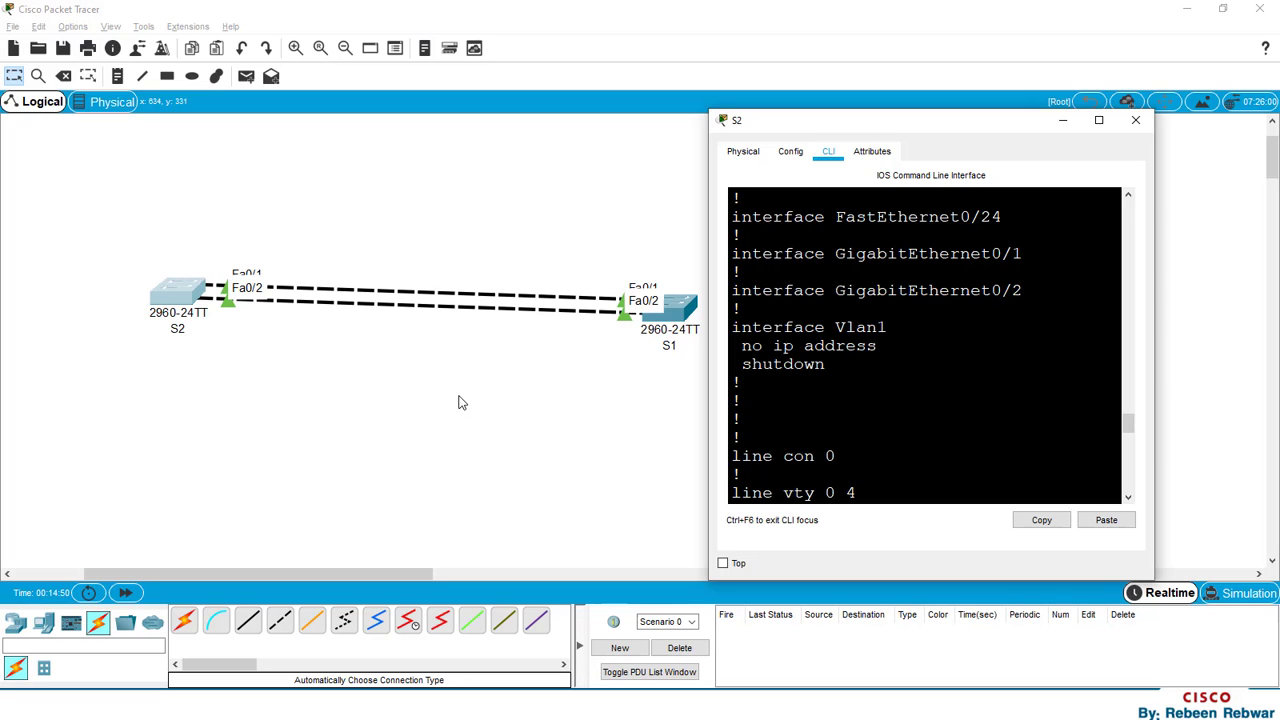
left_click(430, 410)
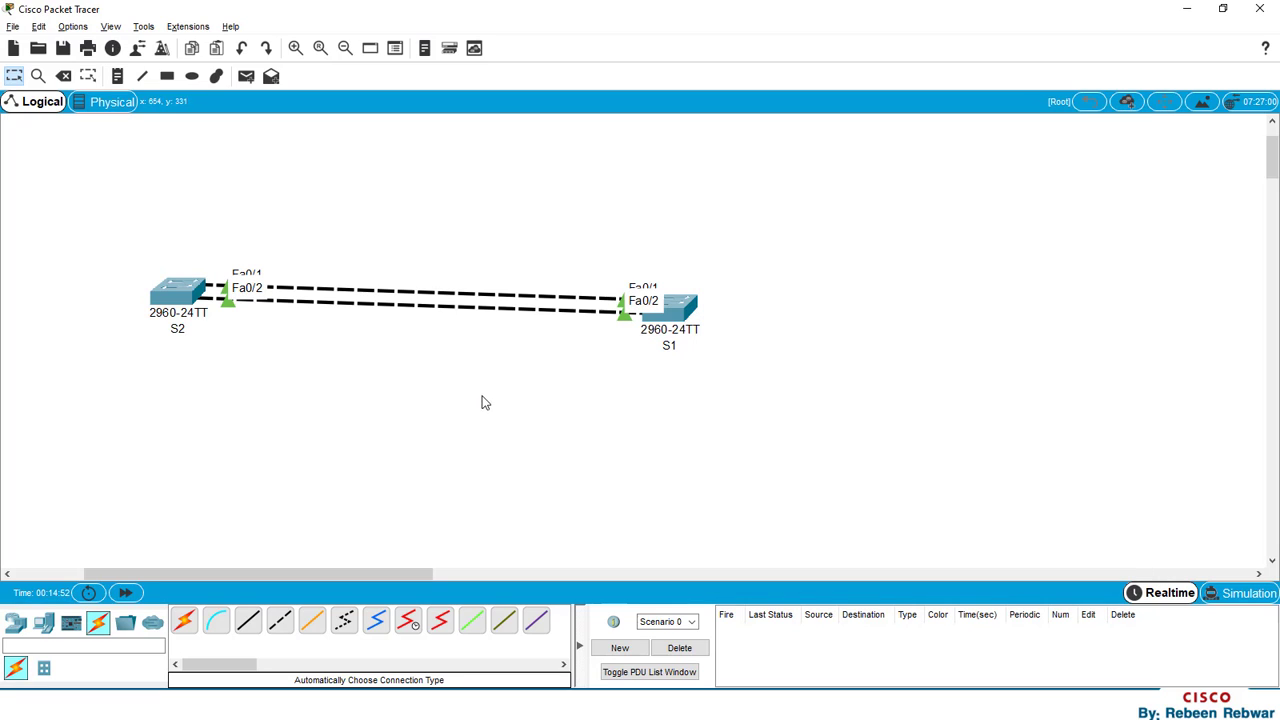
left_click_drag(185, 305, 238, 322)
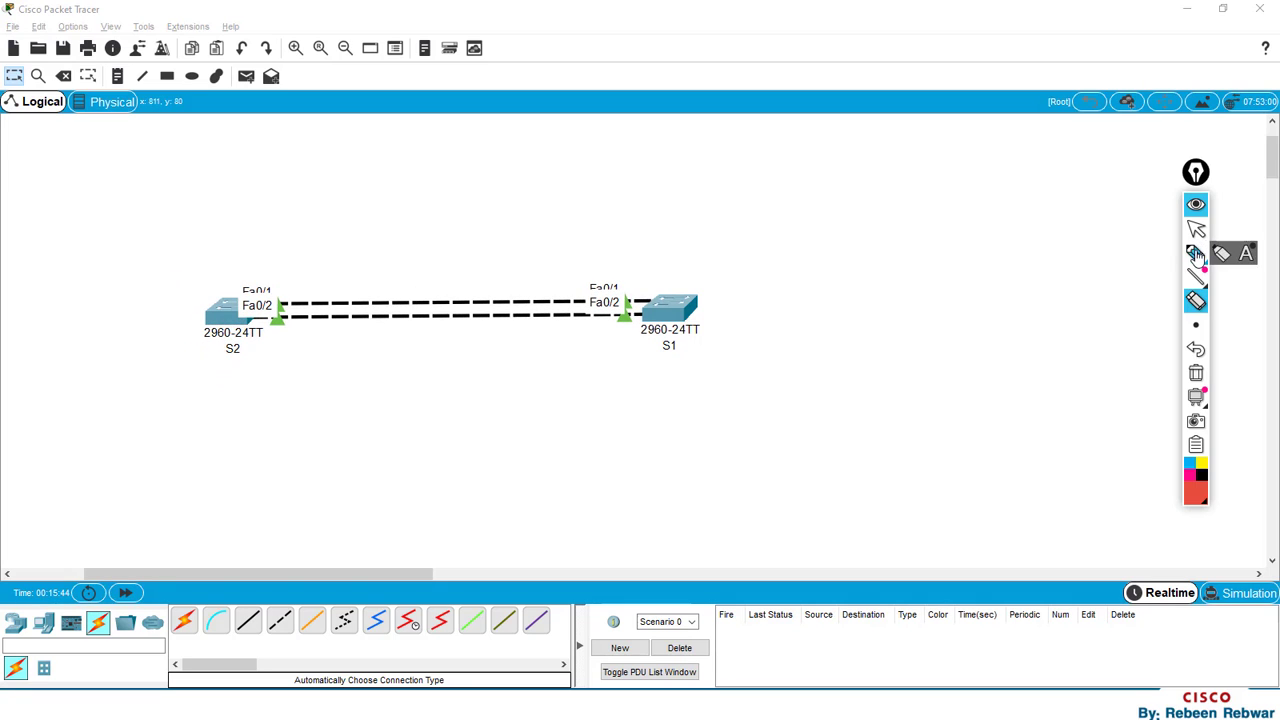
Annotate the topology with the red on-screen pen: mark each link, circle both links together near S1, and write "LB" above S1.
left_click(1196, 254)
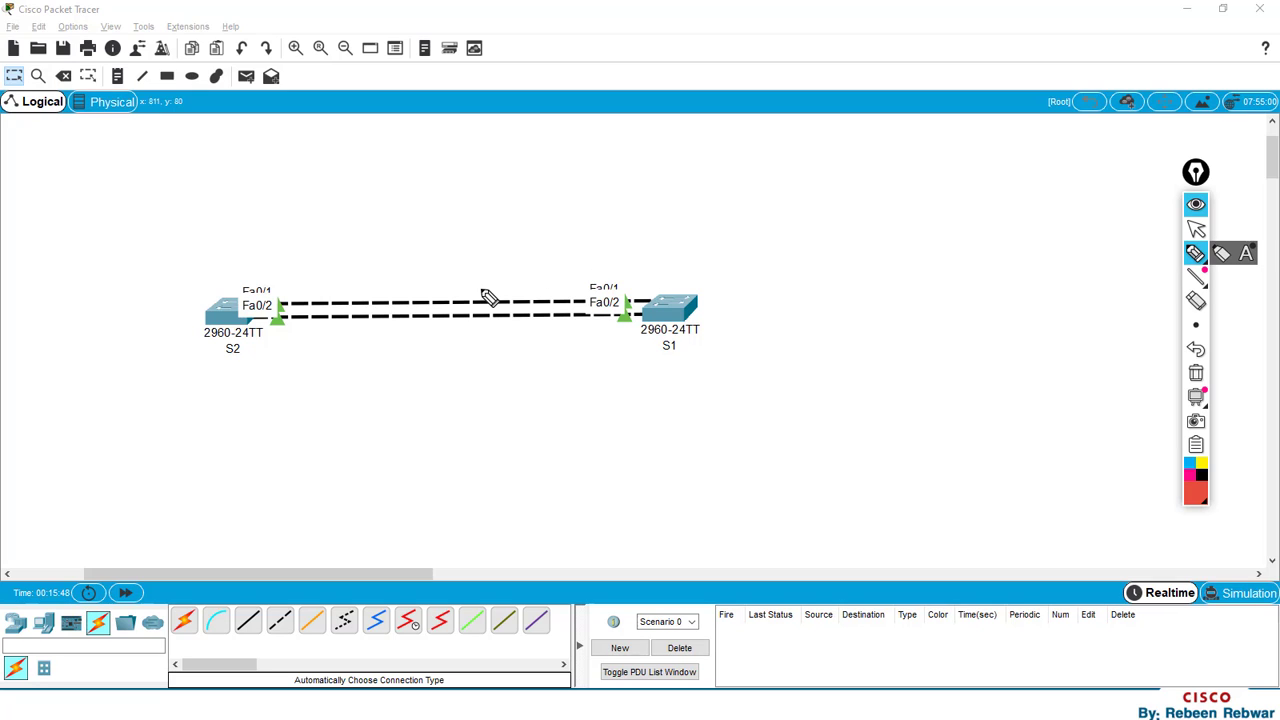
left_click_drag(472, 291, 516, 267)
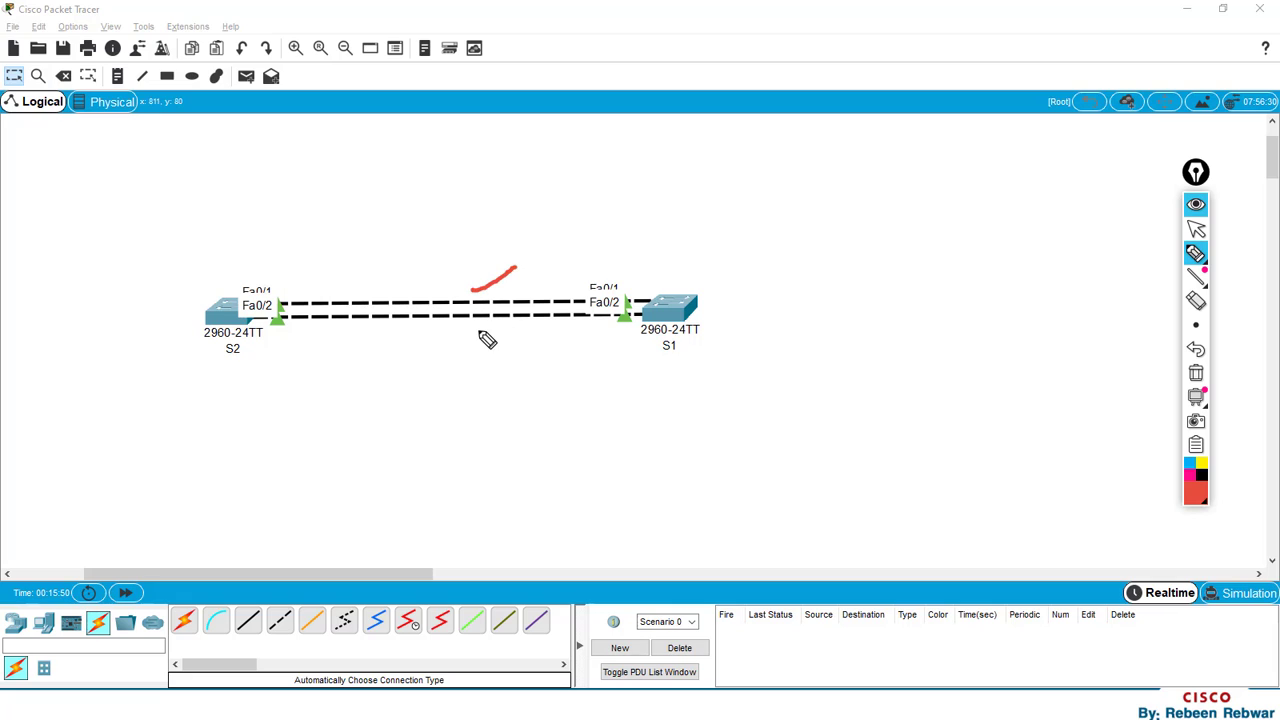
left_click_drag(471, 329, 492, 320)
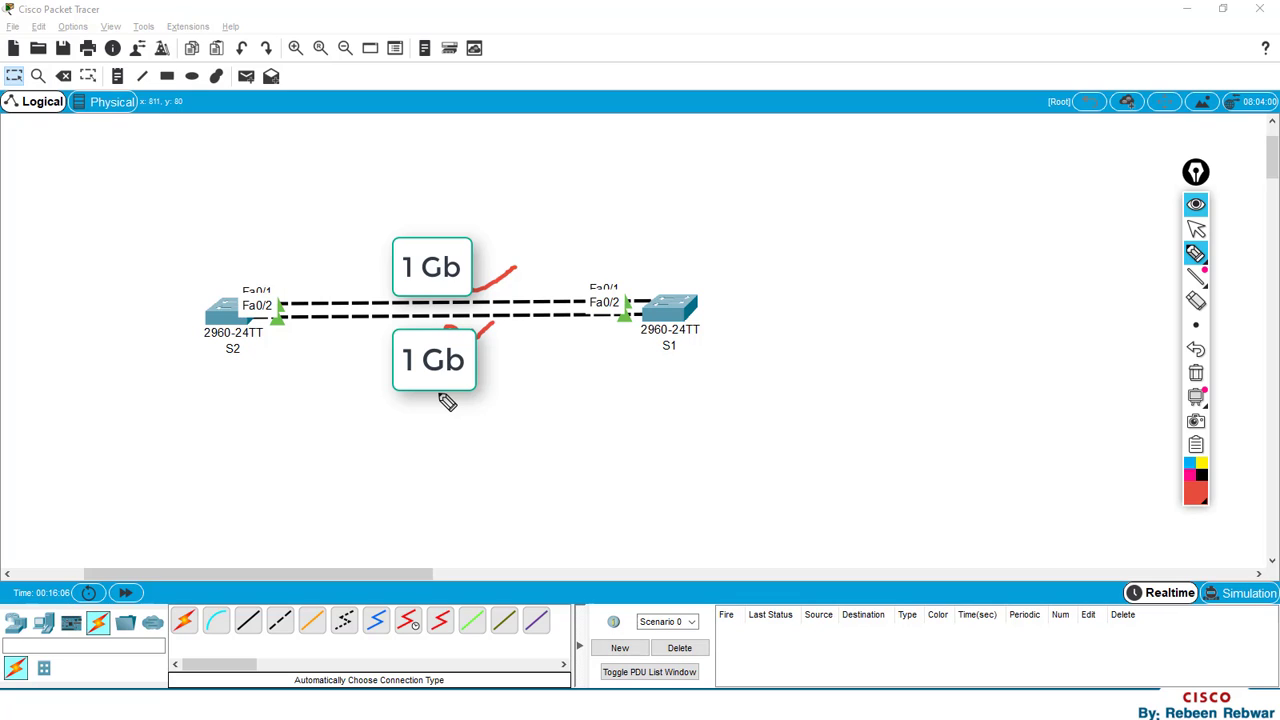
mouse_move(554, 256)
left_mouse_down()
mouse_move(533, 291)
mouse_move(534, 338)
mouse_move(550, 328)
mouse_move(555, 260)
left_mouse_up()
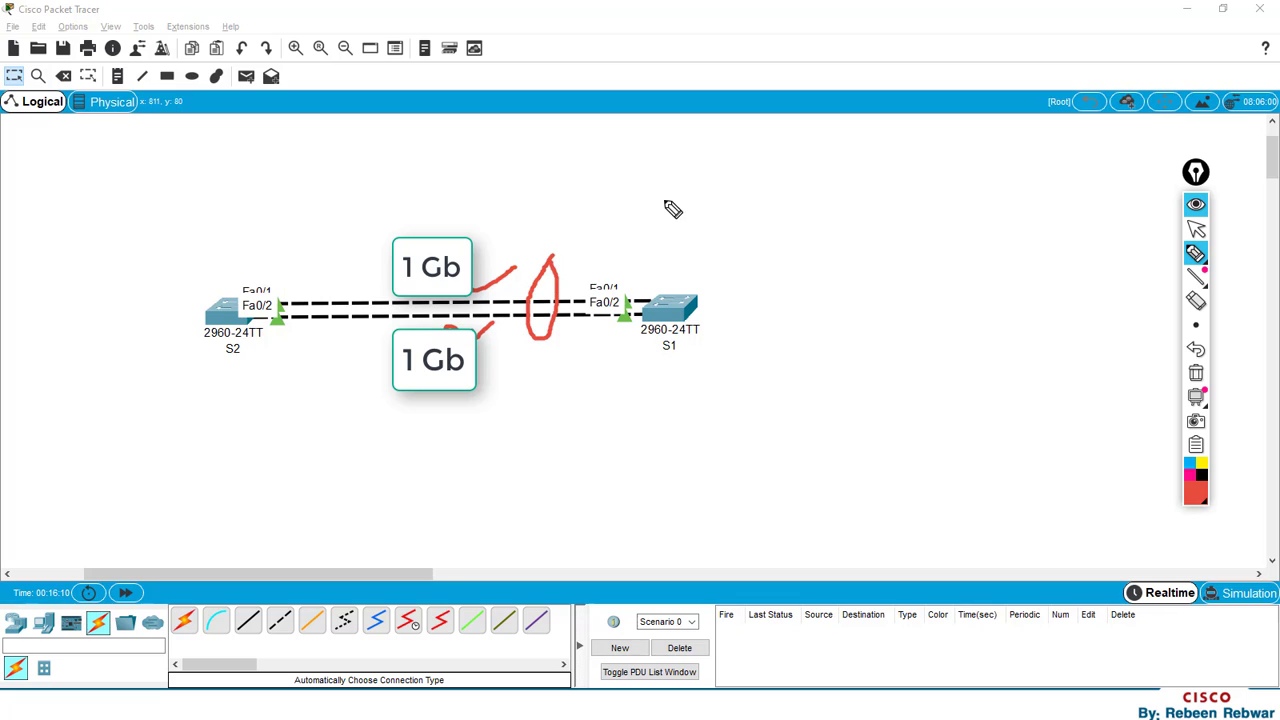
mouse_move(652, 190)
left_mouse_down()
mouse_move(660, 224)
mouse_move(670, 190)
mouse_move(668, 222)
left_mouse_up()
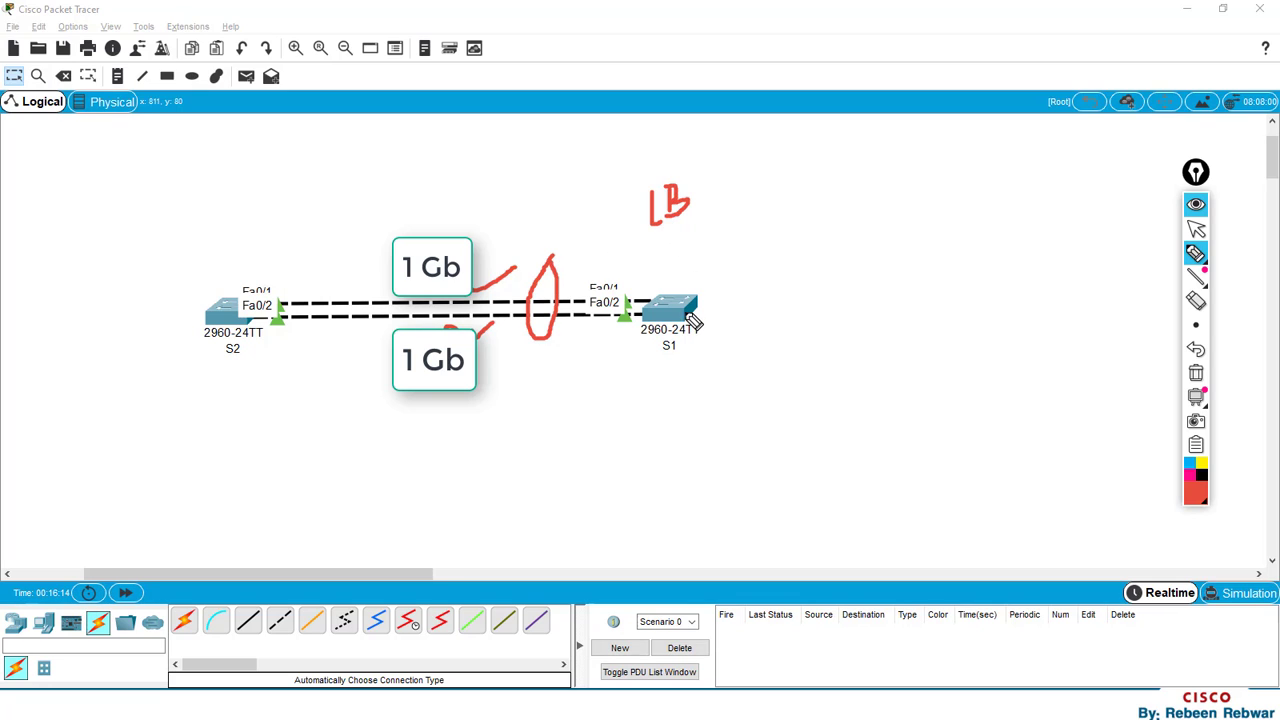